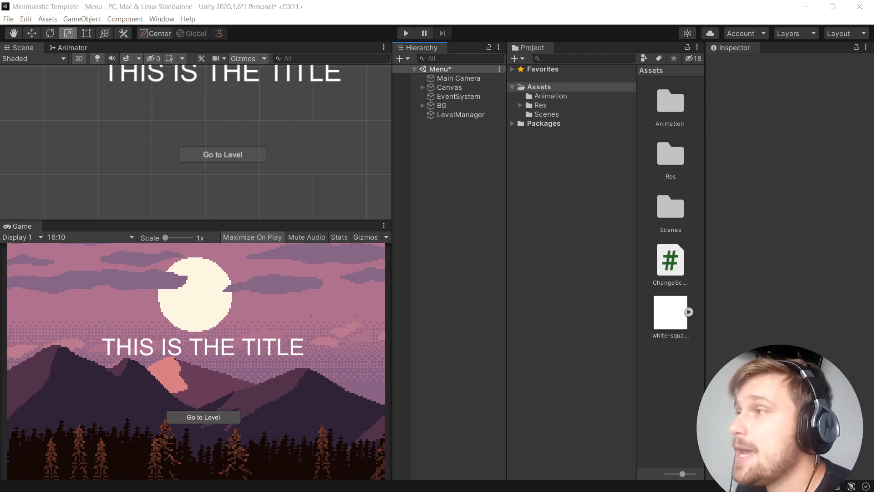
Run the Menu scene, go to the level with its Go to Level button, and stop the playback.
left_click(405, 33)
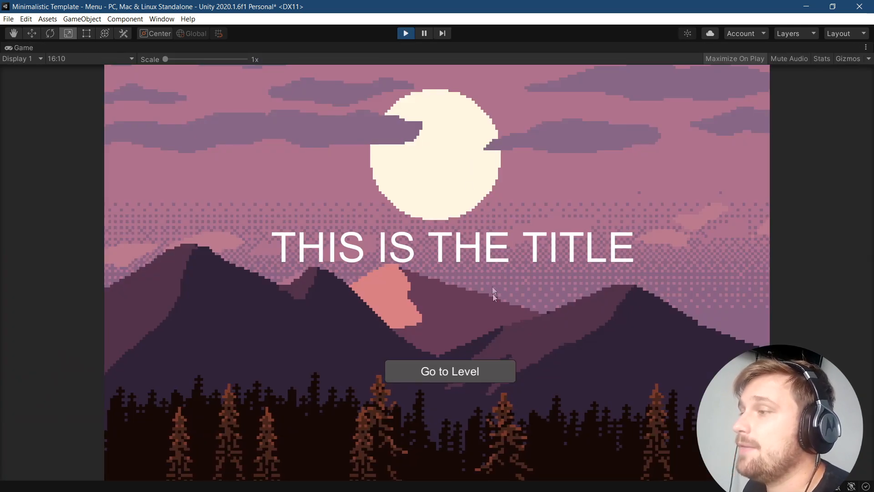
left_click(462, 370)
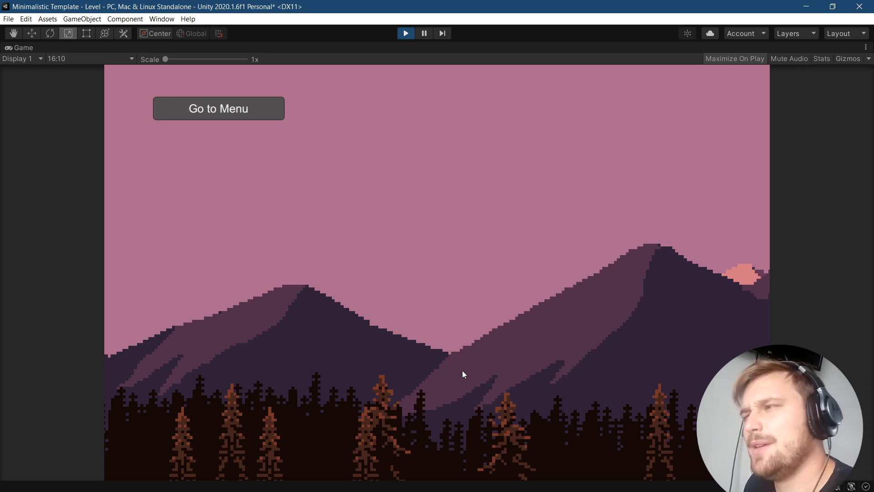
left_click(405, 33)
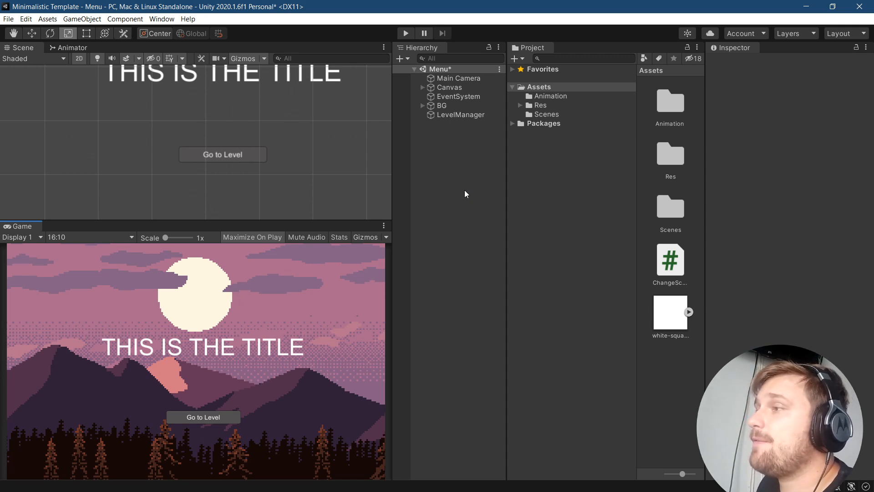
Inspect the component settings of ChangeScene_button inside the Canvas.
left_click(421, 87)
left_click(448, 104)
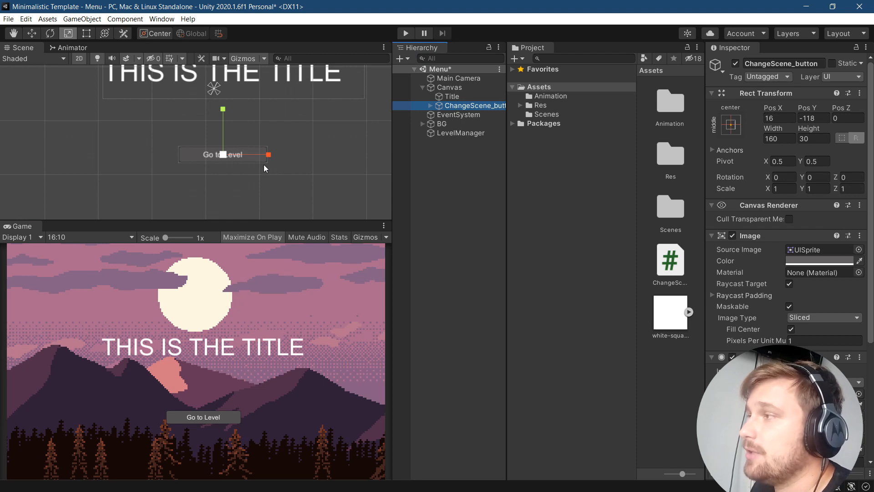
scroll(745, 322, "down", 5)
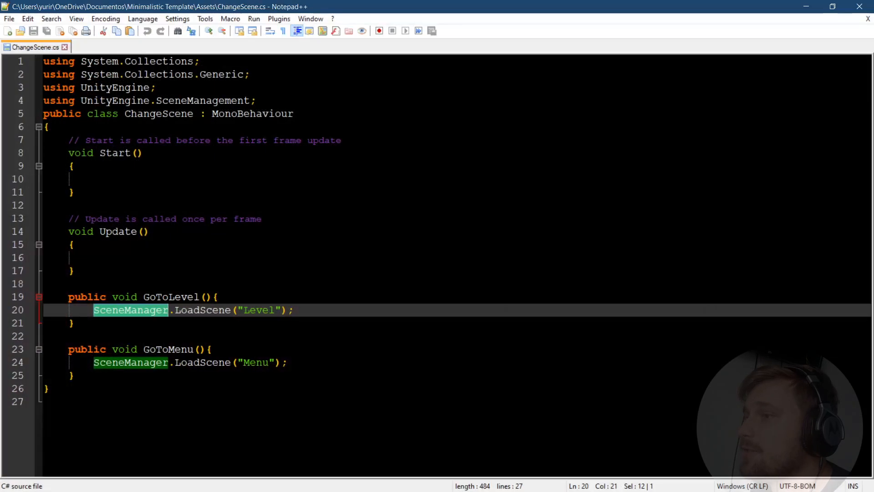
Review the two LoadScene calls and the UnityEngine.SceneManagement import in ChangeScene.cs, and return to Unity with nothing selected.
left_click(69, 336)
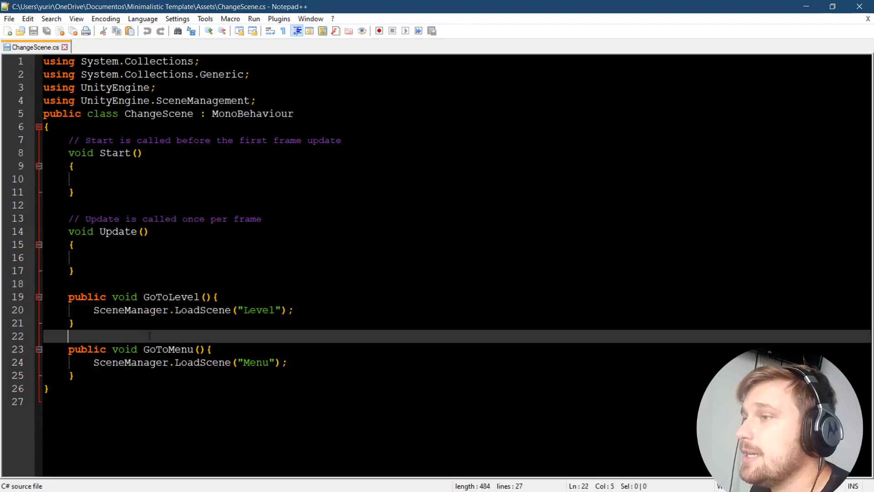
double_click(130, 310)
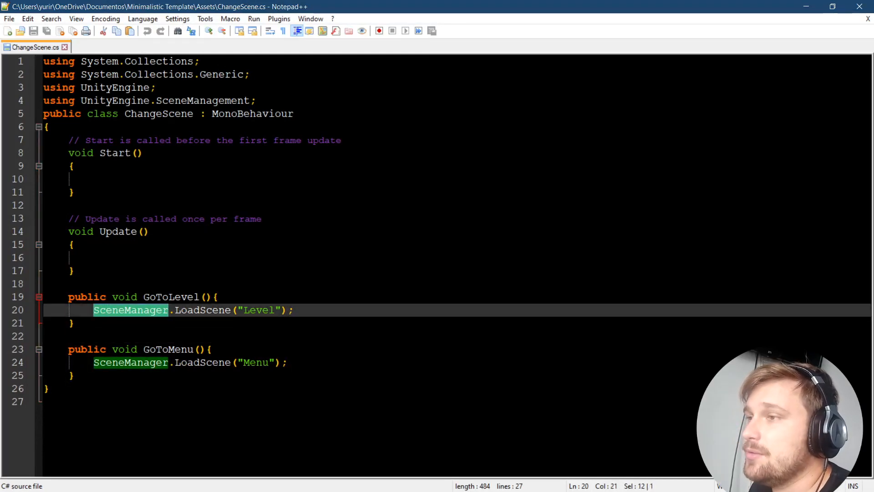
left_click_drag(45, 310, 287, 311)
left_click(95, 362)
left_click_drag(95, 362, 288, 363)
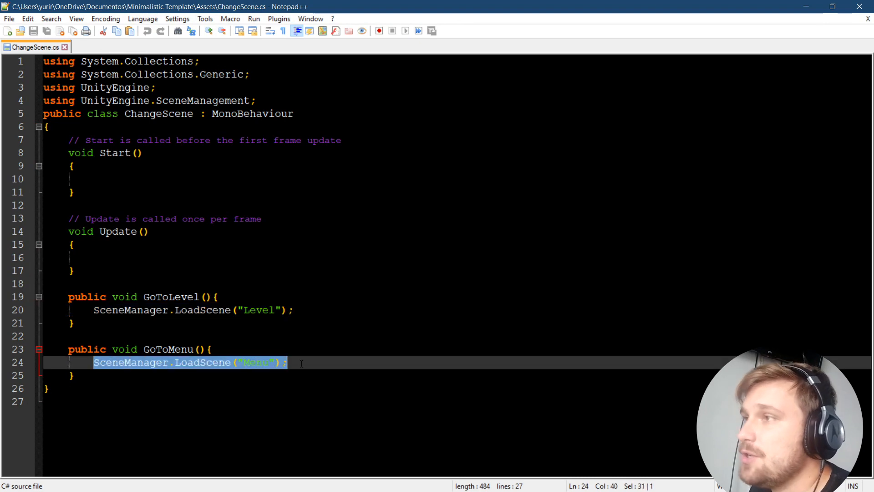
left_click(69, 336)
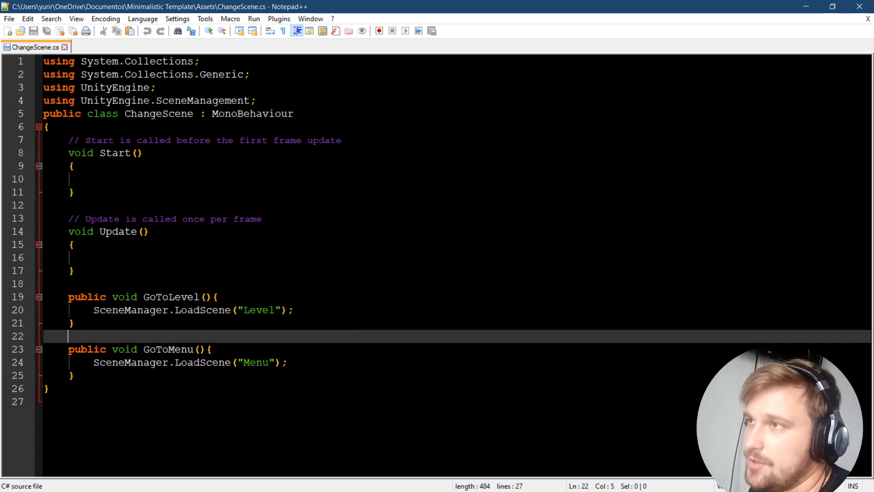
left_click_drag(256, 101, 130, 101)
left_click(256, 101)
left_click_drag(256, 100, 44, 100)
left_click(125, 140)
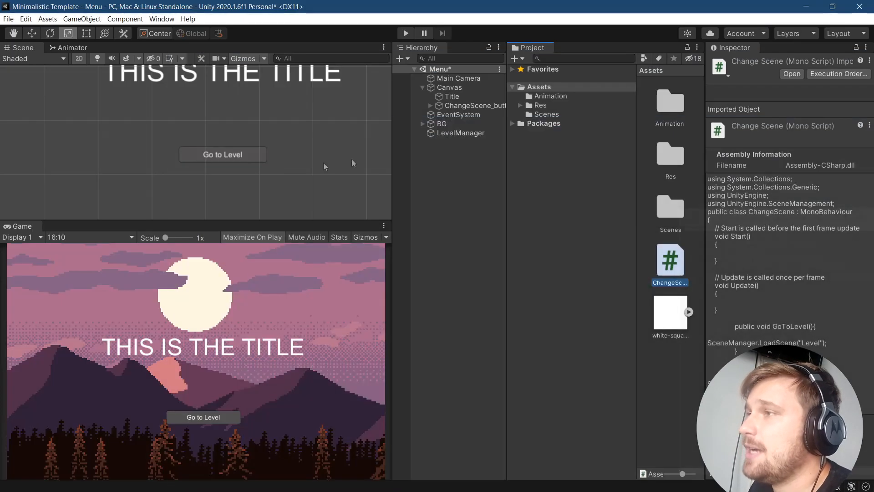
left_click(806, 6)
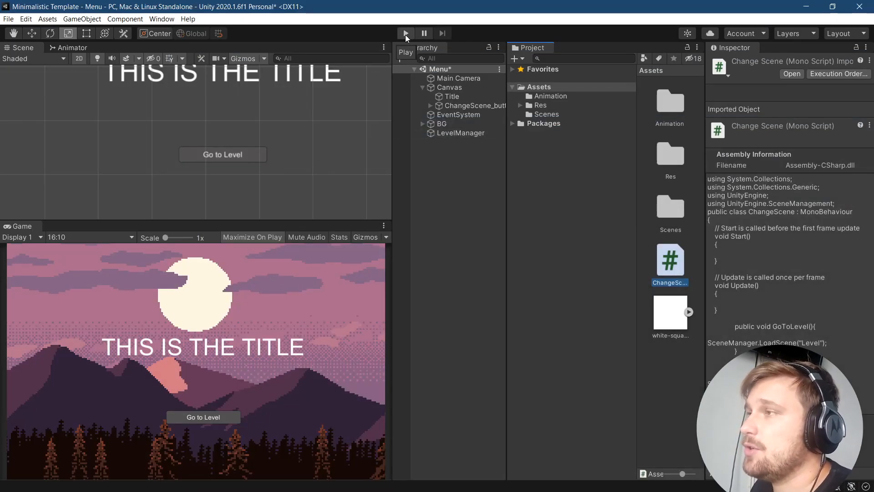
left_click(461, 202)
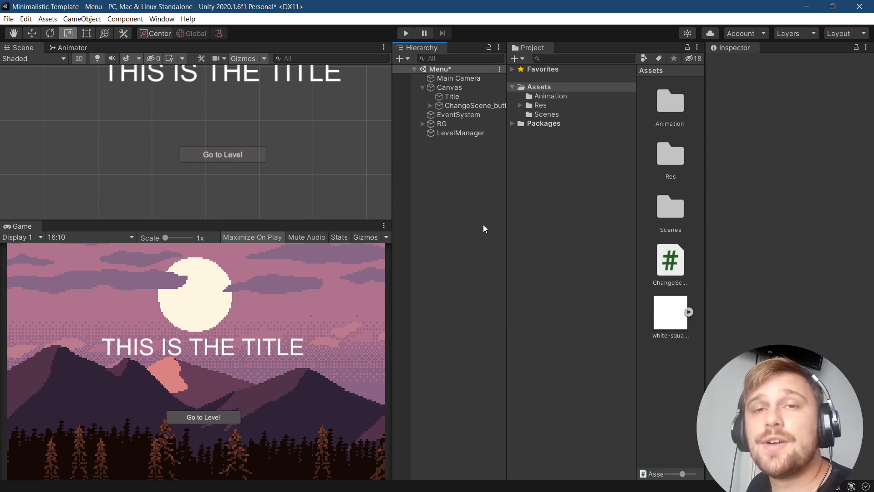
left_click(447, 88)
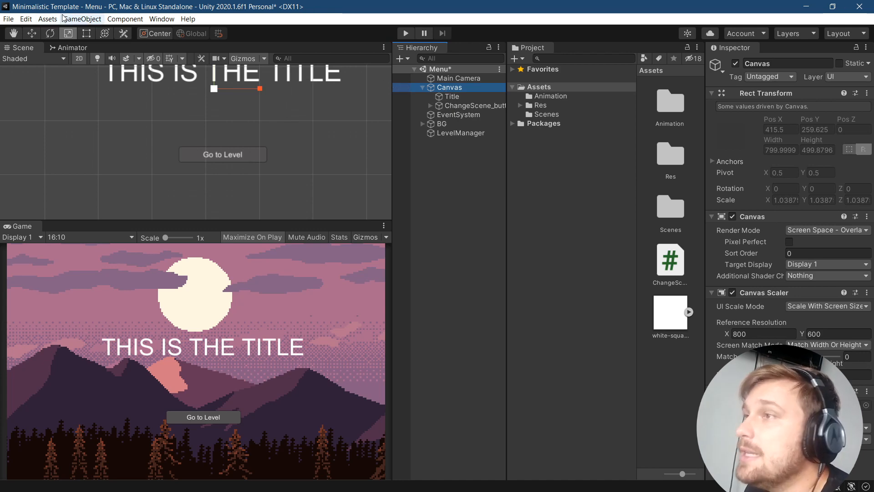
left_click(82, 19)
left_click(457, 189)
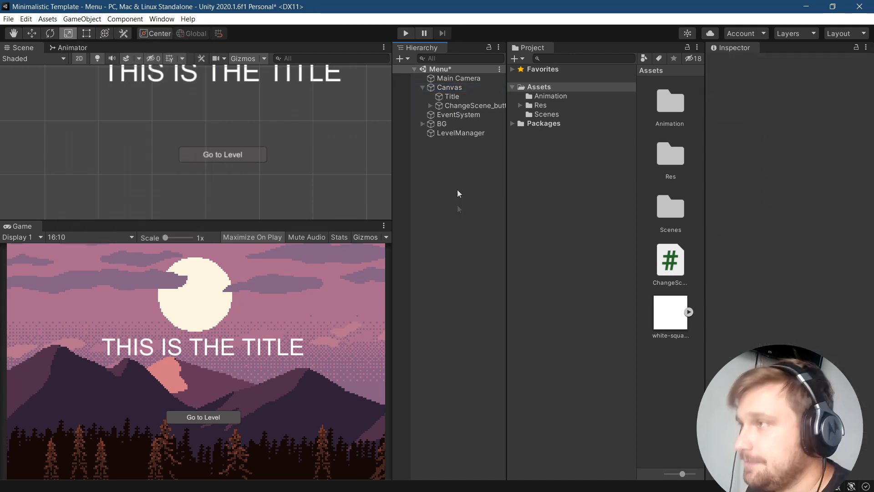
Add a UI Image as a child of the Canvas and rename it FadeOut.
left_click(457, 89)
right_click(457, 90)
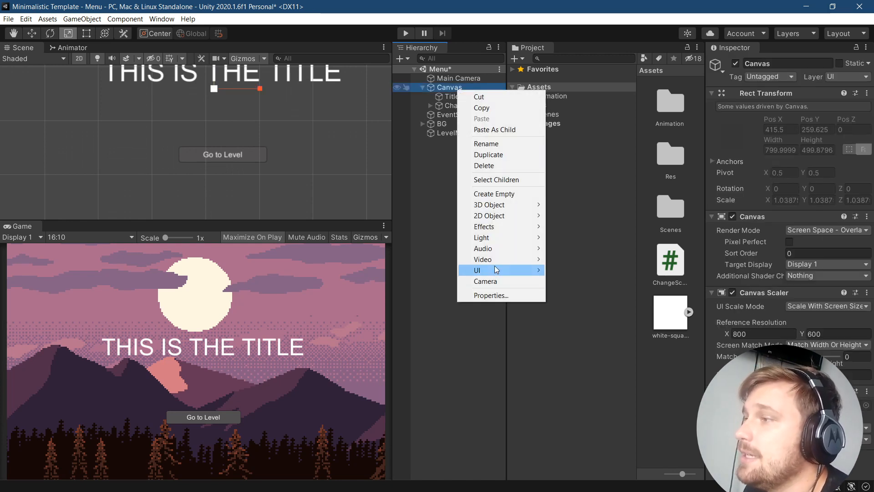
mouse_move(494, 271)
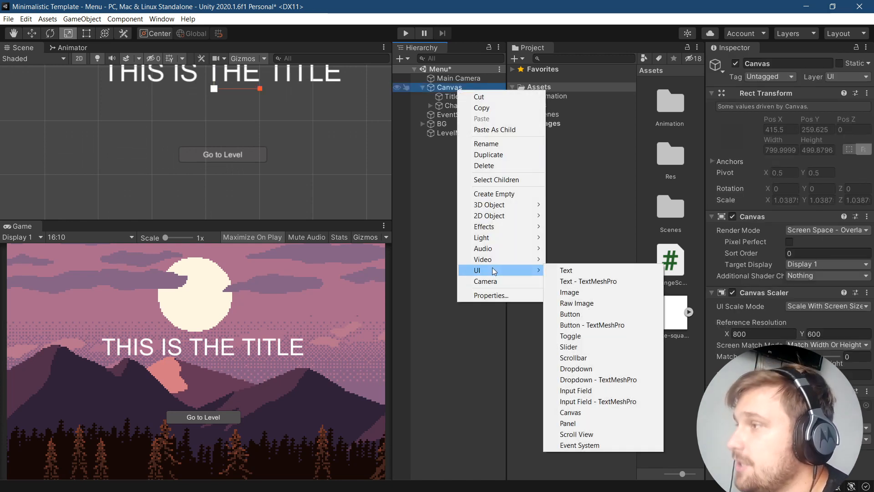
left_click(570, 292)
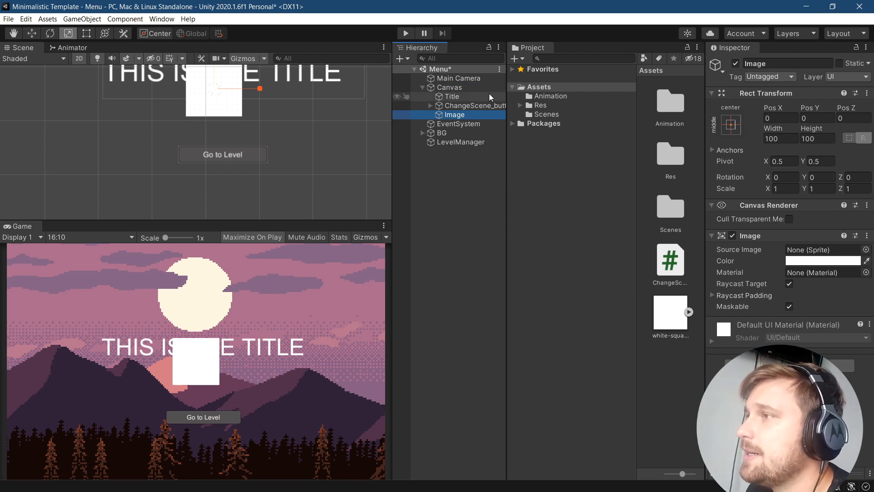
left_click(460, 116)
type("FadeOut")
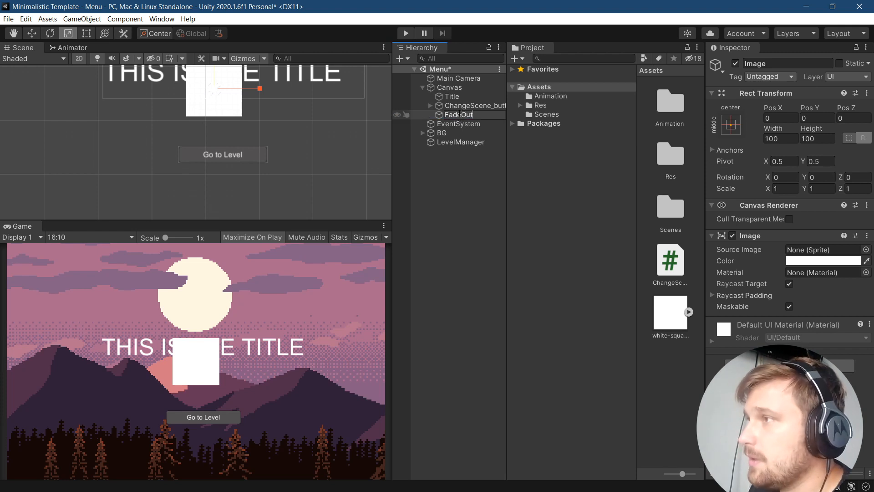
left_click(473, 163)
left_click(462, 114)
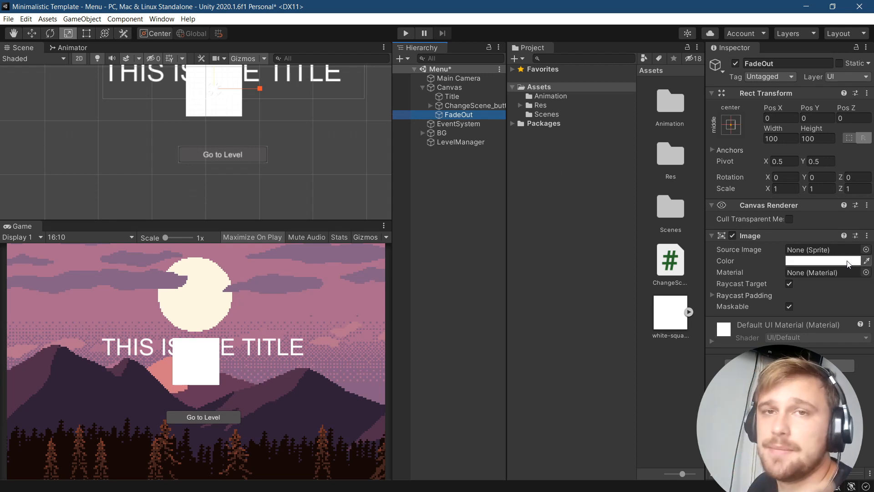
Set the FadeOut image's color to the dark purple sampled from the mountains in the game background.
left_click(866, 260)
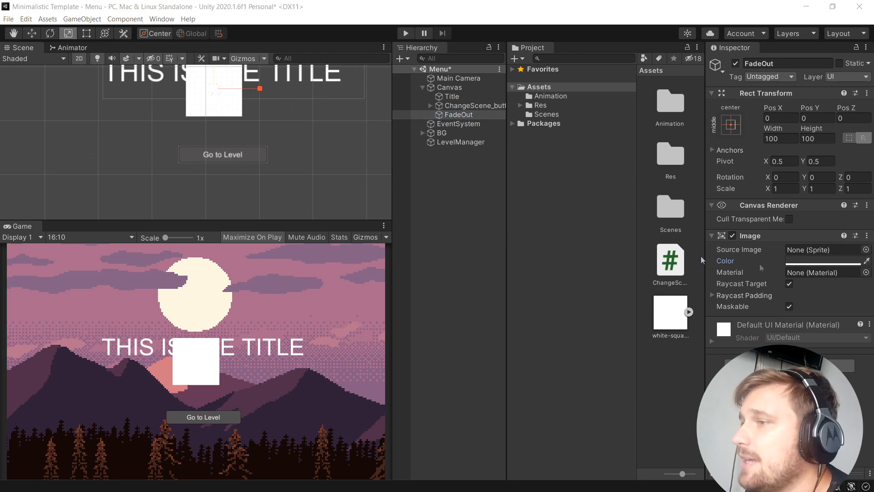
left_click(314, 400)
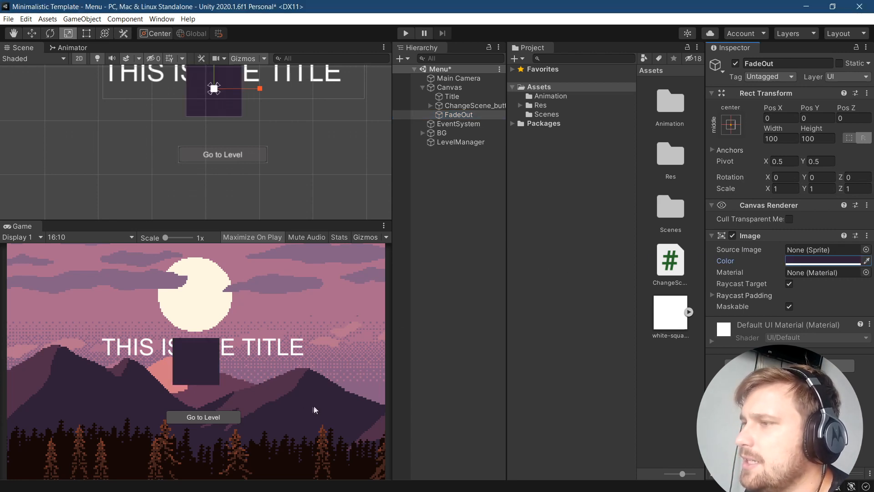
left_click(867, 262)
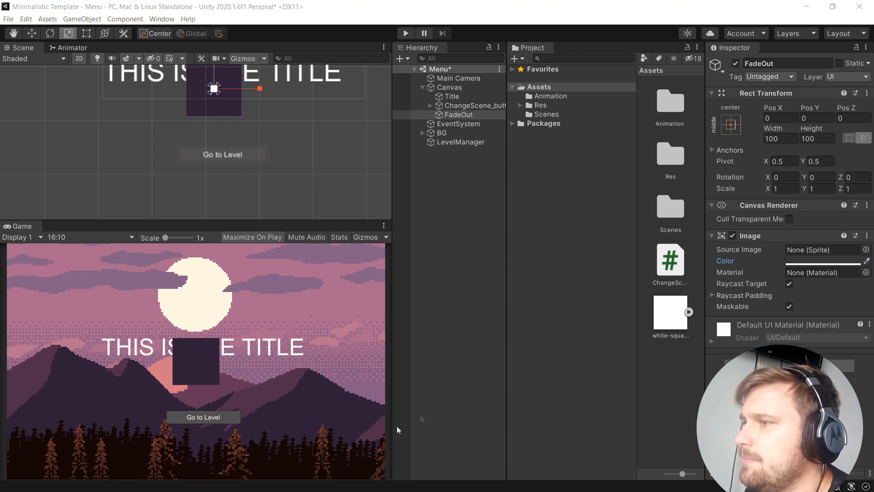
left_click(288, 465)
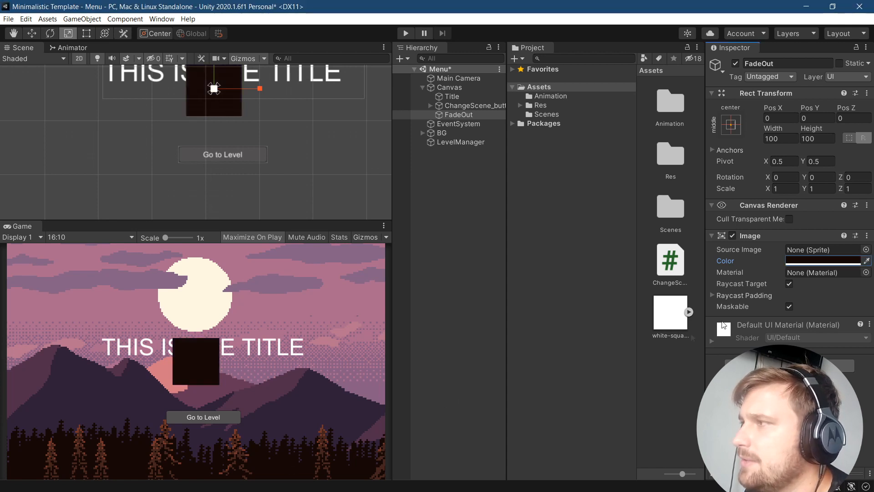
left_click(867, 261)
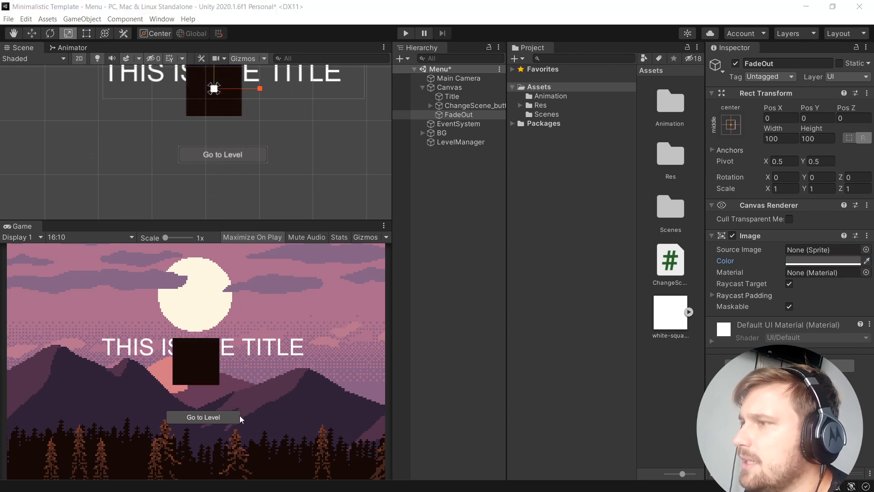
left_click(301, 408)
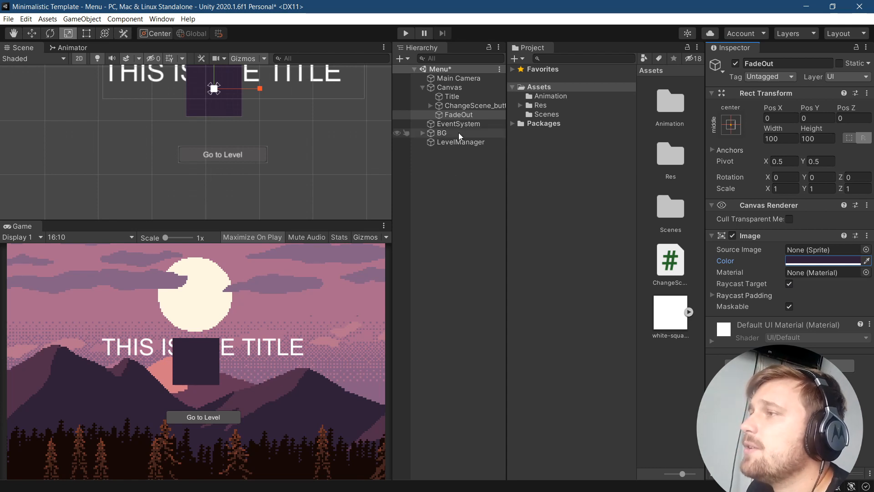
Create an animation clip for the FadeOut object and save it as FadeOut_menu in the Animation folder.
left_click(171, 22)
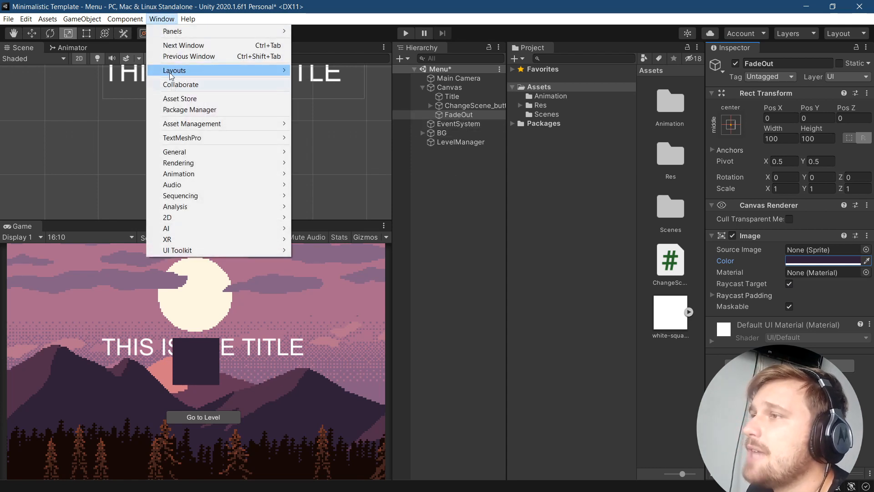
mouse_move(193, 174)
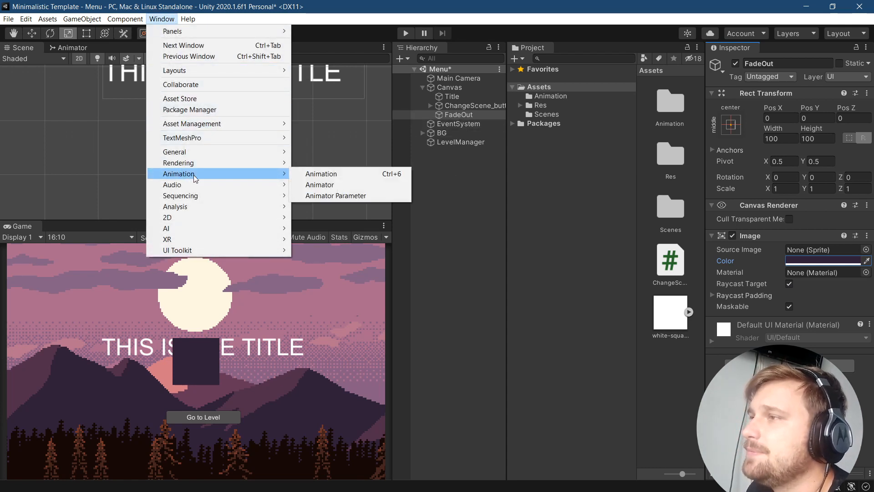
left_click(311, 172)
left_click(638, 415)
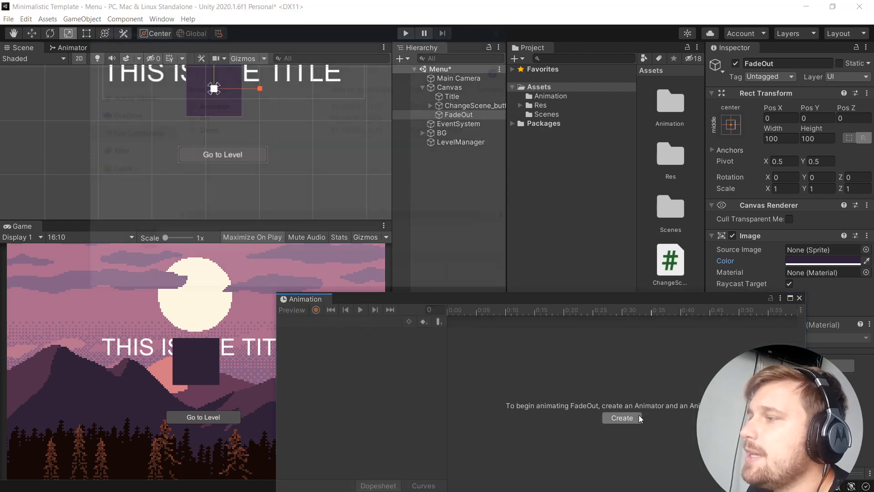
double_click(234, 105)
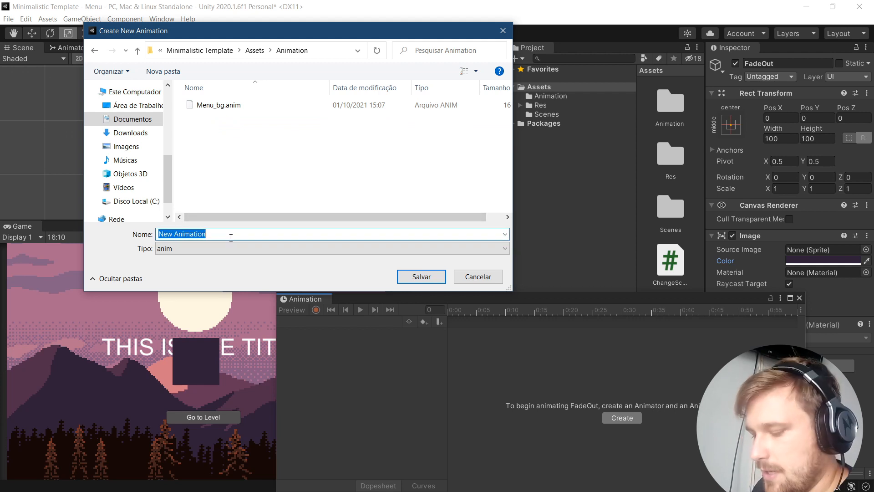
type("FadeOut")
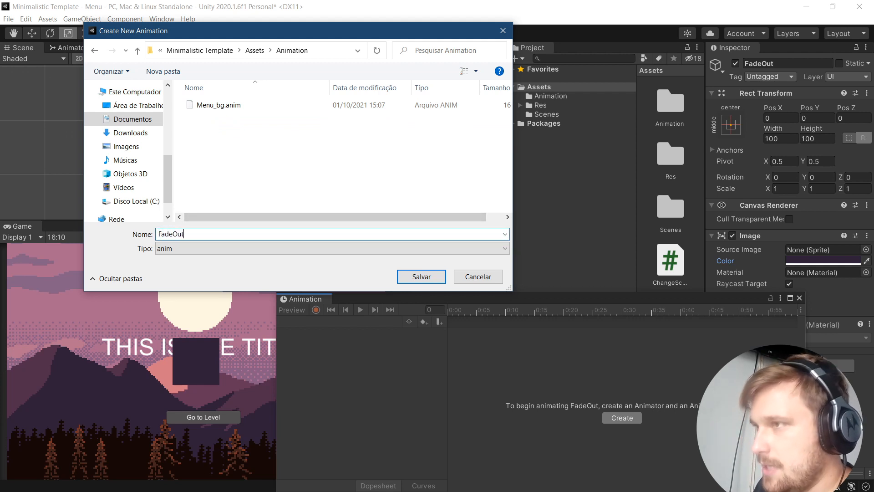
type("_menu")
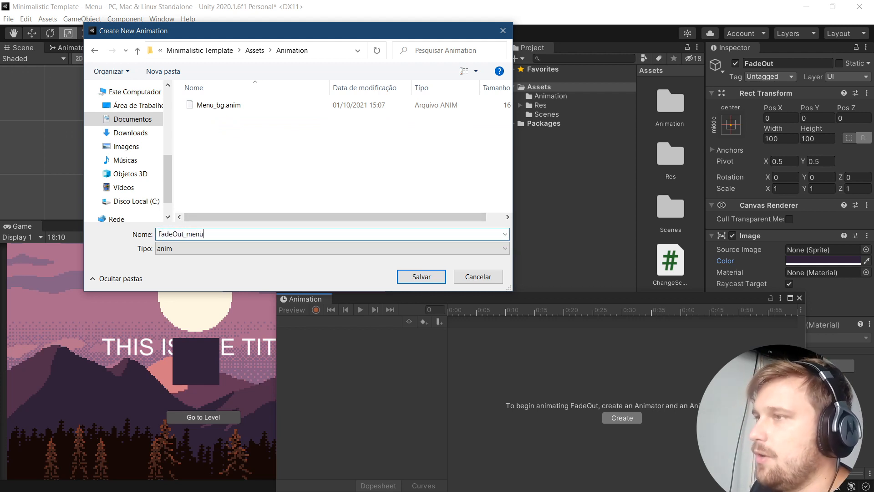
left_click(432, 279)
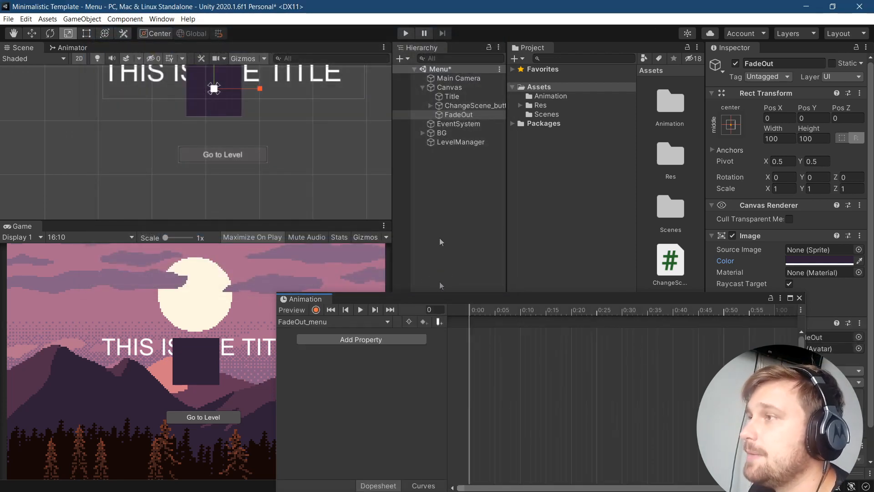
Move the FadeOut image just outside the canvas's lower-right corner, to a position of about X 509, Y -280.
left_click(456, 115)
scroll(273, 153, "down", 5)
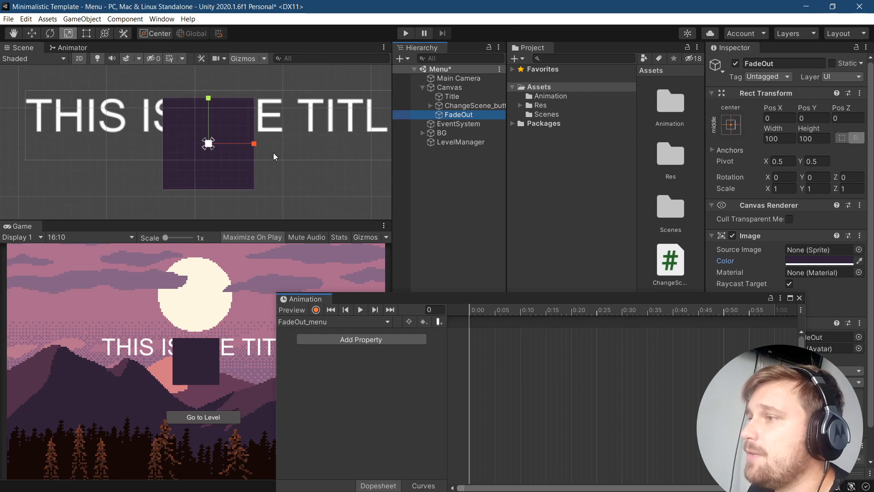
scroll(274, 156, "down", 4)
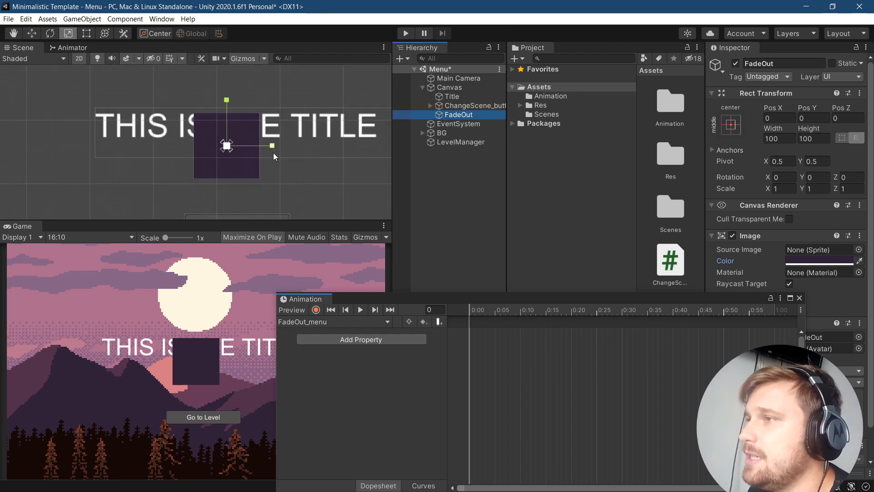
scroll(274, 155, "down", 5)
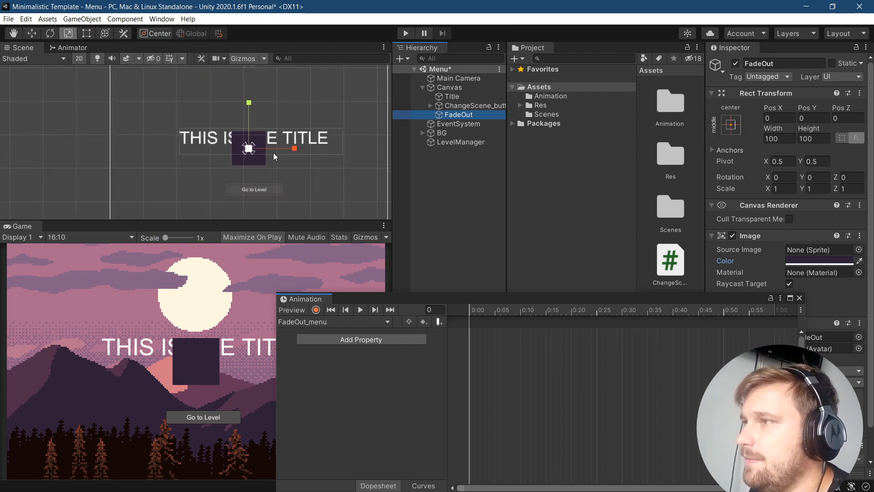
key("w")
left_click_drag(273, 152, 442, 154)
scroll(364, 173, "down", 4)
middle_click_drag(364, 173, 317, 147)
left_click_drag(354, 93, 367, 179)
left_click_drag(337, 136, 337, 148)
scroll(337, 149, "down", 5)
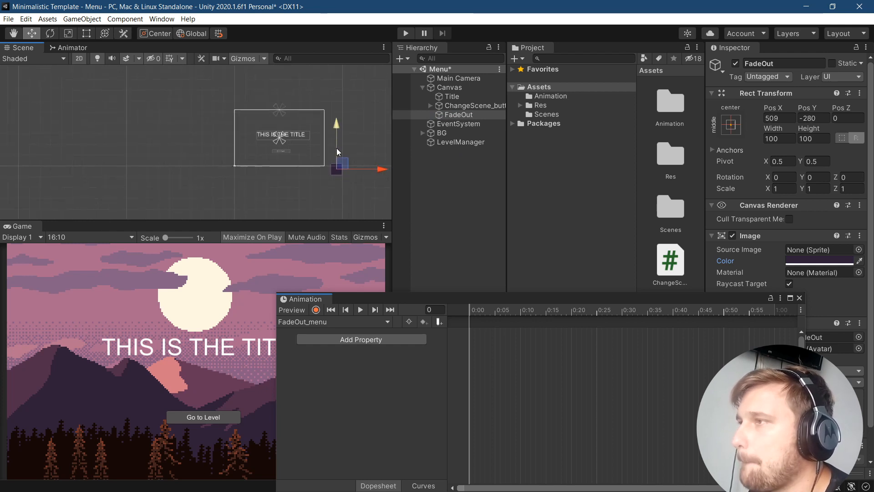
Rotate the FadeOut image to about 55 degrees around Z and scale it up uniformly to about 15.16.
left_click_drag(338, 130, 292, 105)
key("e")
key("w")
left_click_drag(344, 175, 340, 171)
key("r")
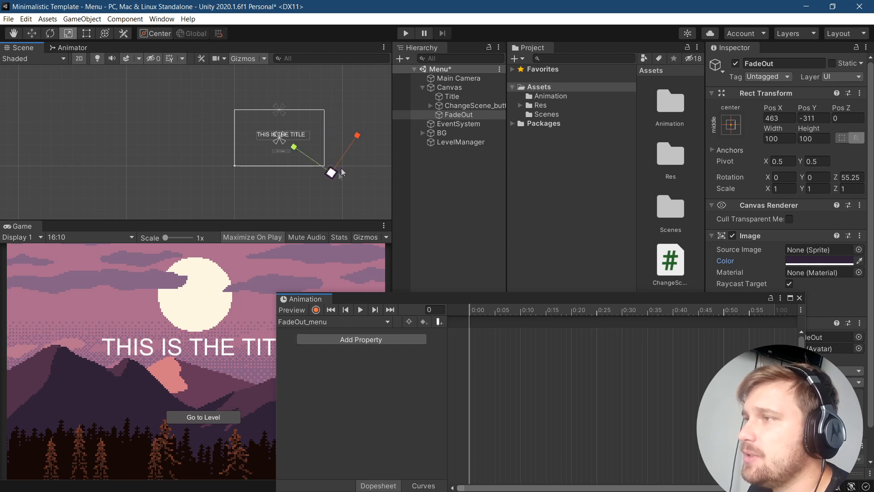
left_click_drag(332, 176, 263, 112)
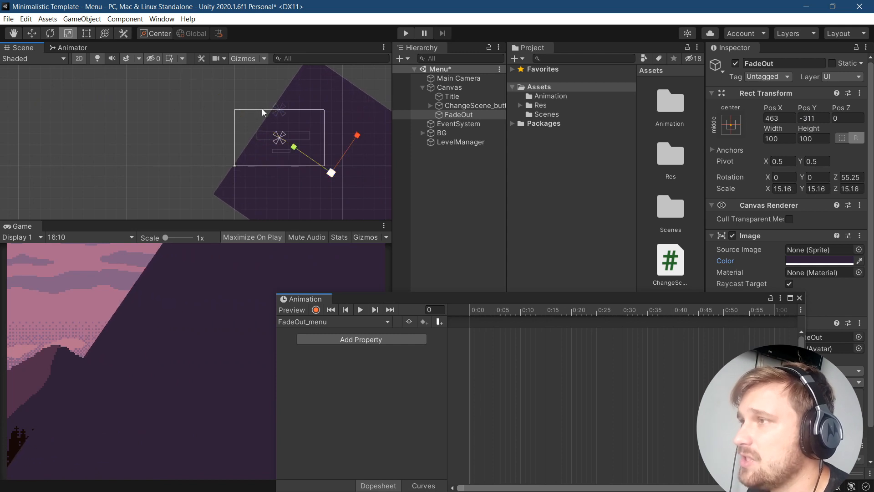
Reduce the FadeOut image's Z rotation to about 39 degrees and move it clear of the canvas, to about X 992, Y -920.
key("w")
left_click_drag(336, 132, 341, 147)
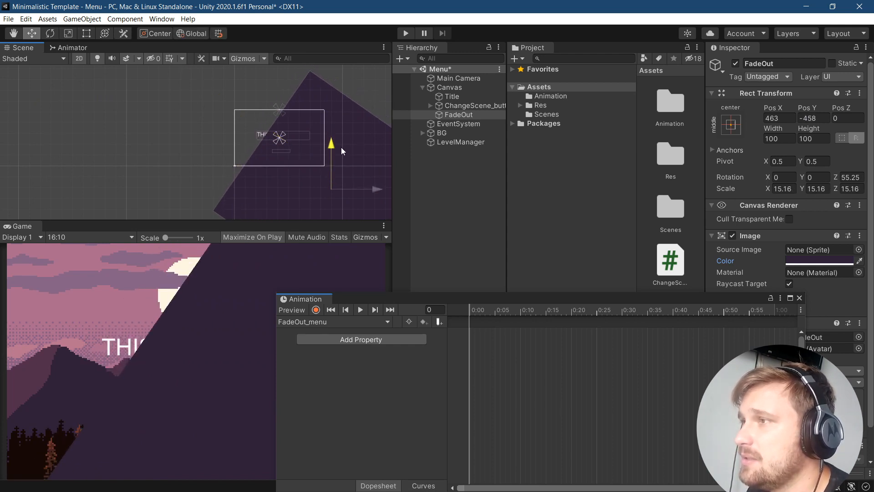
key("e")
left_click_drag(352, 156, 394, 236)
key("w")
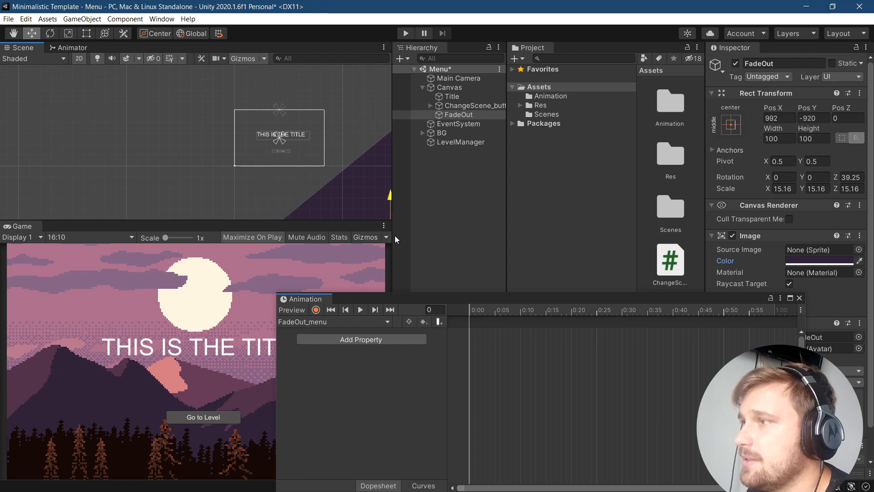
scroll(363, 198, "down", 7)
middle_click_drag(363, 191, 308, 133)
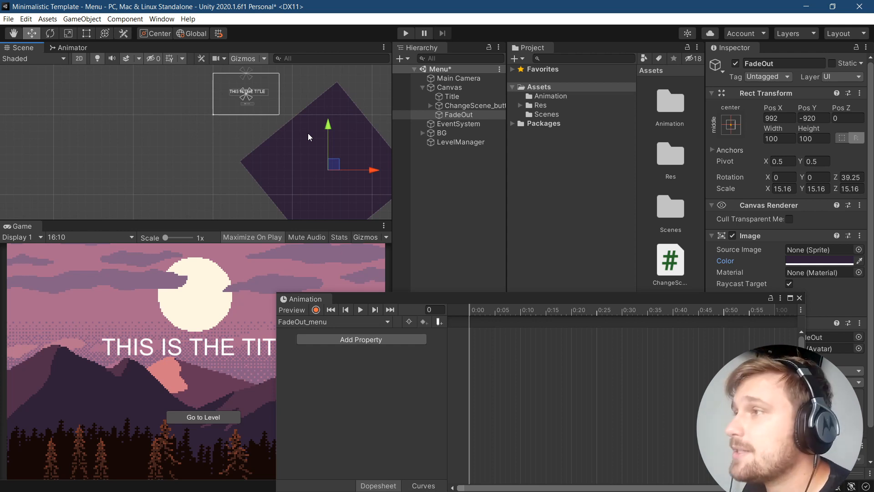
Record FadeOut position keyframes at frame 0 (about X 1006, Y -906) and frame 25, covering the canvas at about X 90, Y -300.
left_click(316, 310)
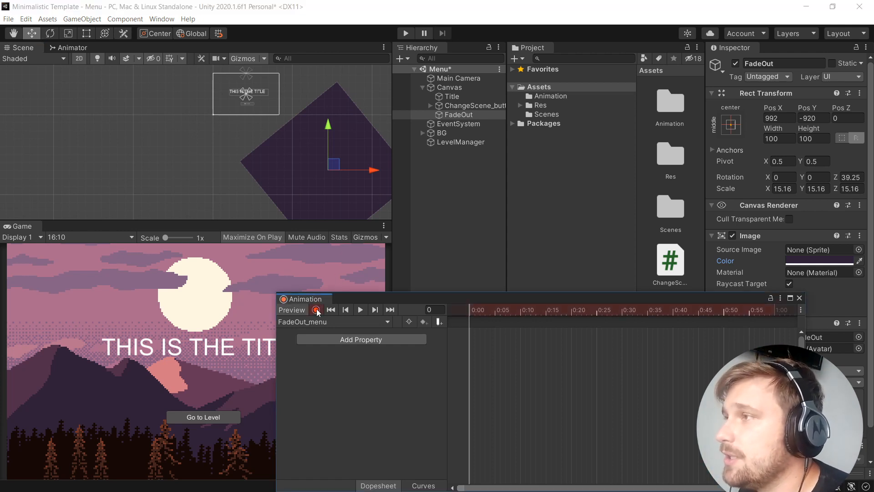
left_click_drag(330, 163, 331, 162)
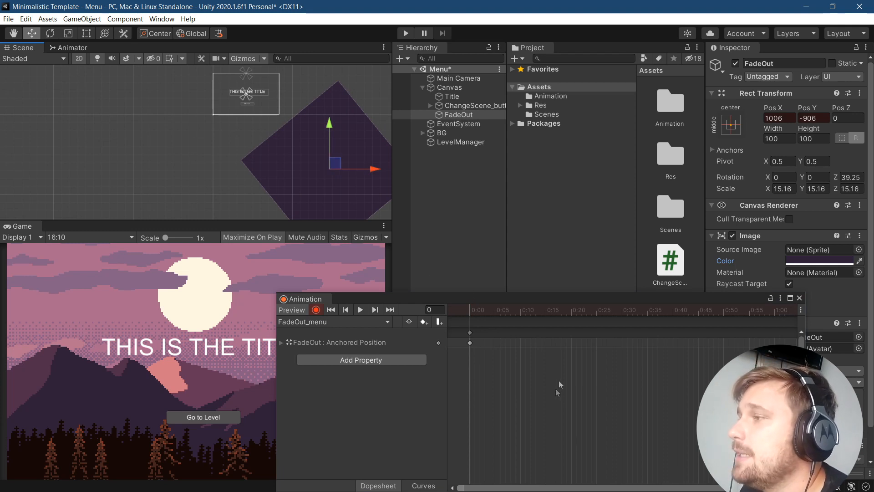
left_click(597, 310)
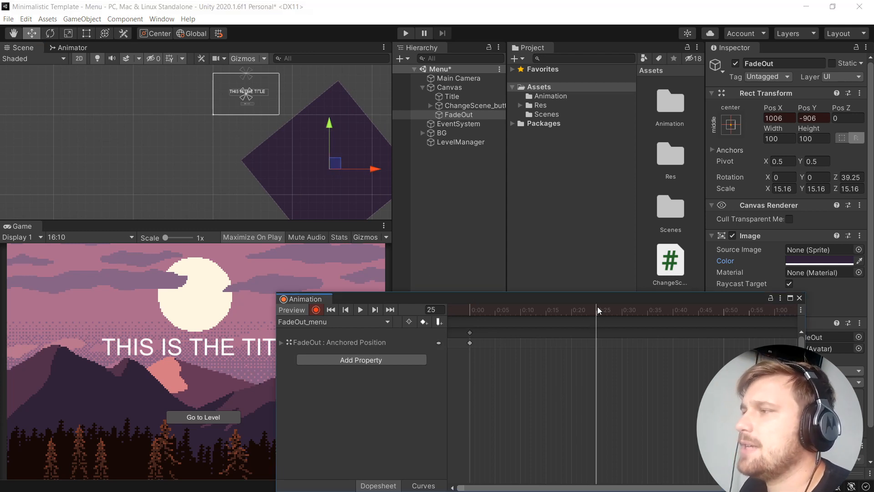
left_click_drag(334, 167, 259, 116)
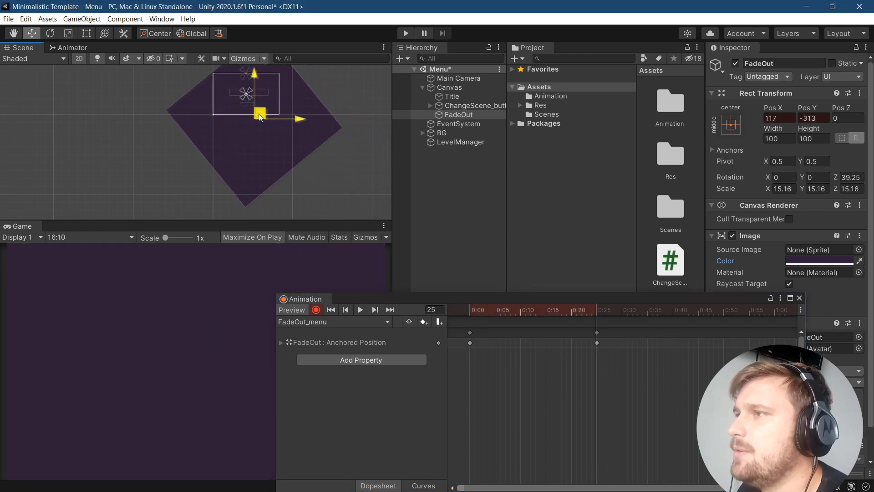
left_click(318, 310)
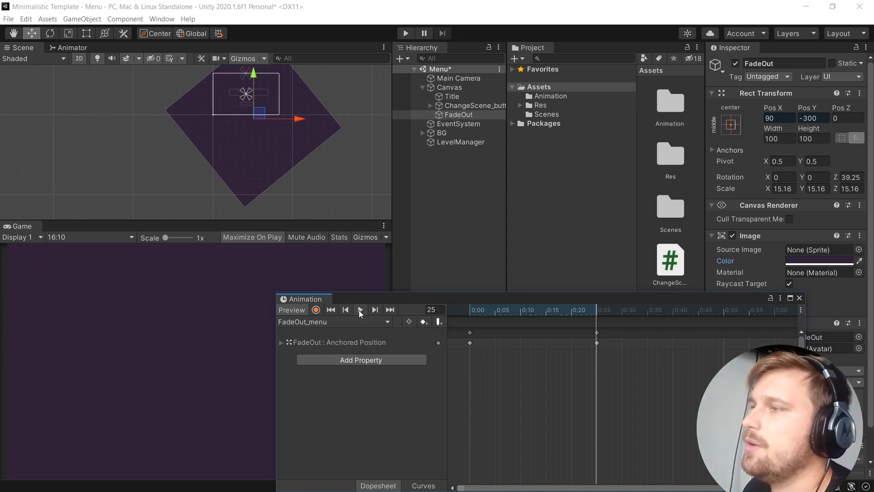
Preview the FadeOut_menu clip, stretch its keyframes to end at about frame 41, and close the Animation window.
left_click(468, 308)
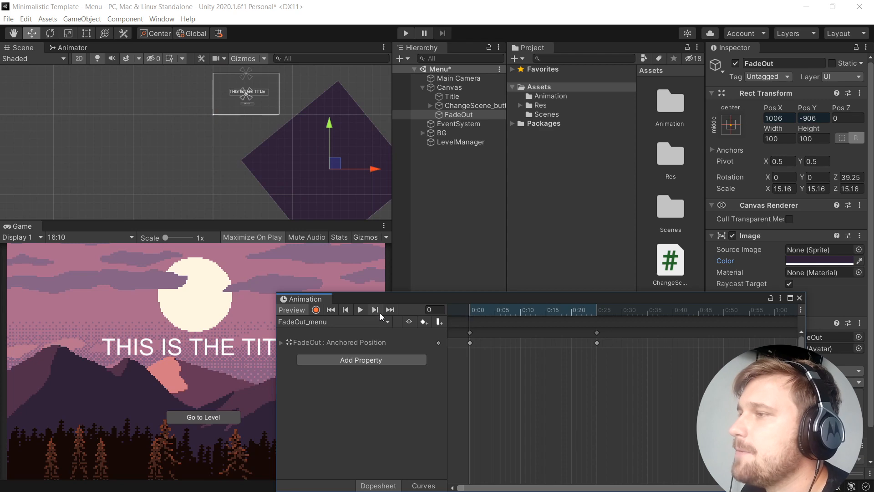
left_click_drag(370, 297, 525, 230)
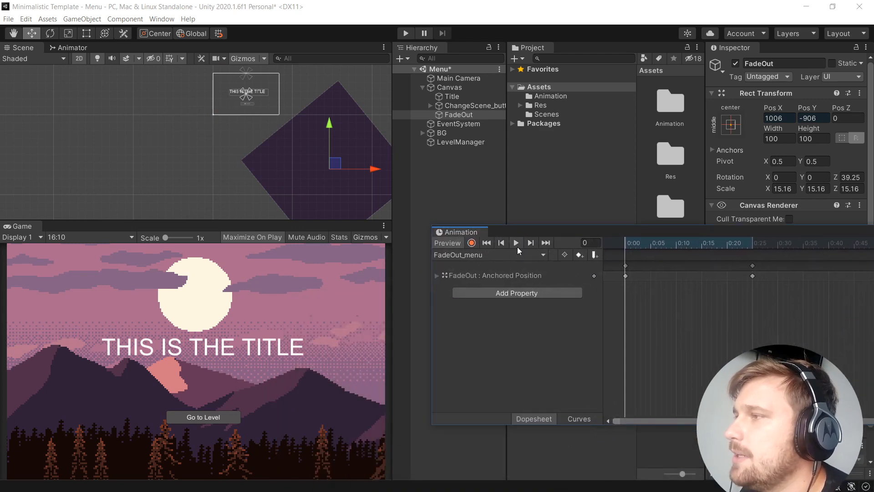
left_click(517, 247)
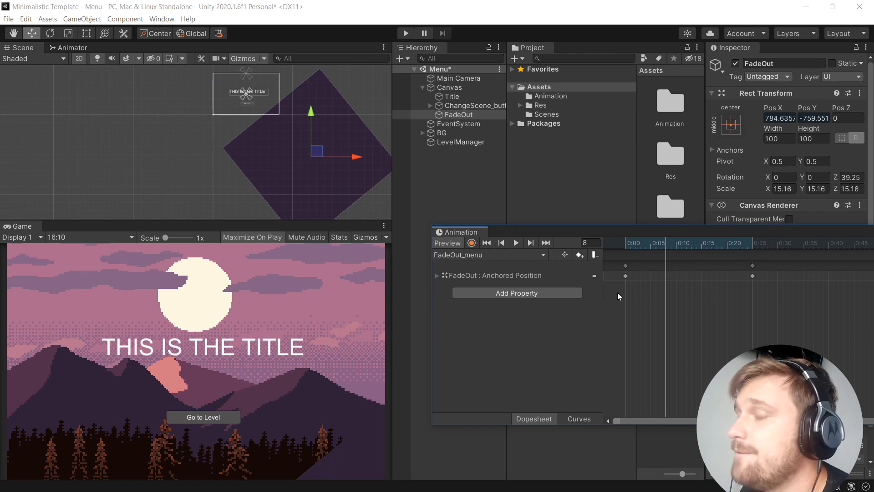
left_click_drag(617, 292, 840, 276)
left_click(519, 244)
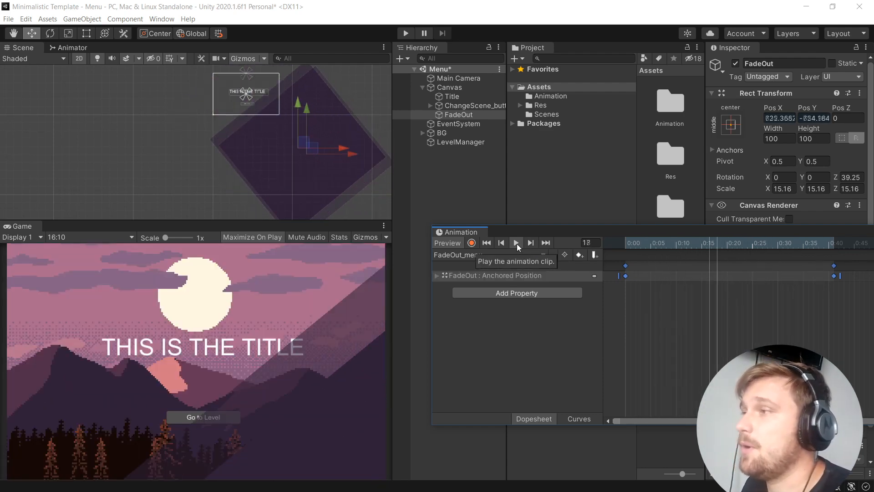
left_click(517, 244)
left_click_drag(578, 230, 396, 232)
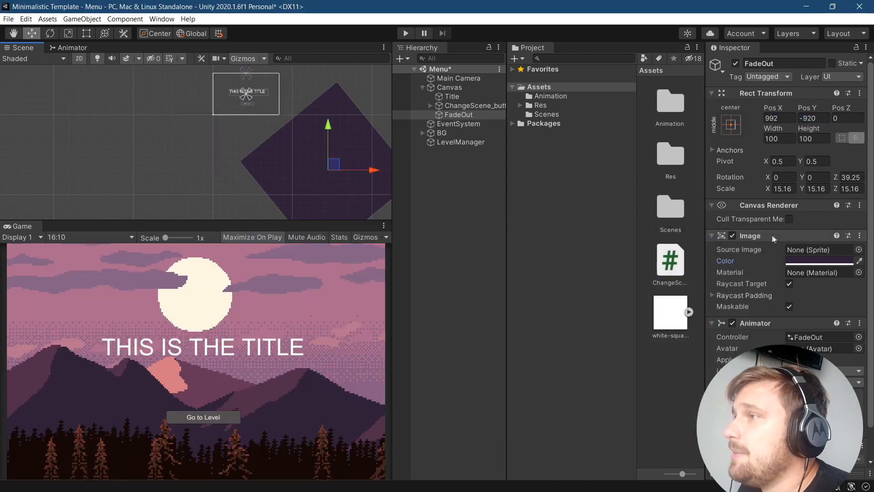
left_click(773, 232)
Turn off Loop Time for the FadeOut_menu clip in the Animation folder.
double_click(668, 105)
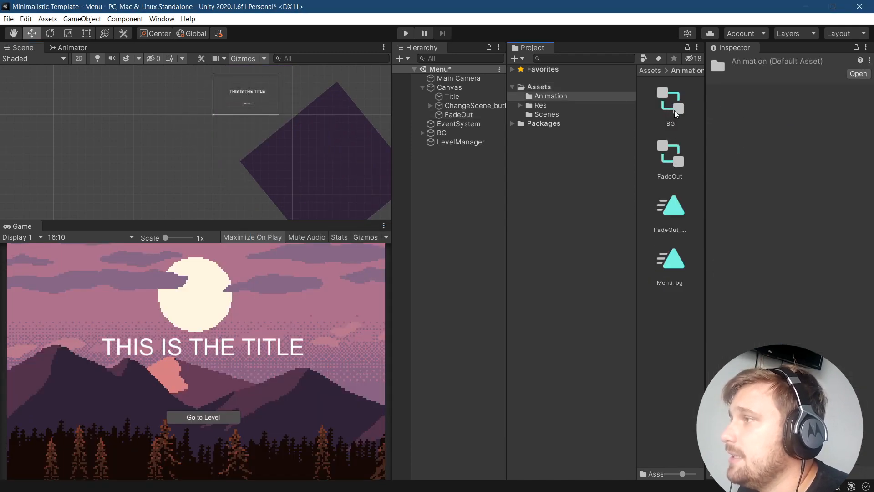
left_click(676, 220)
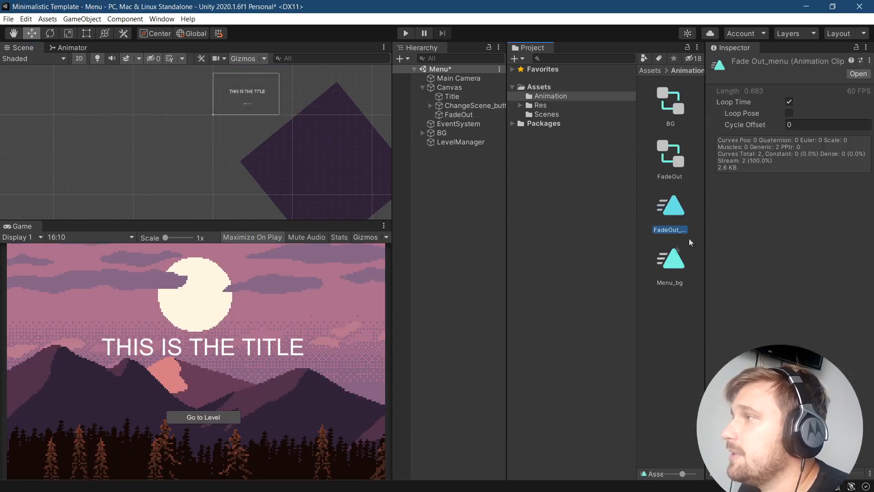
left_click(790, 103)
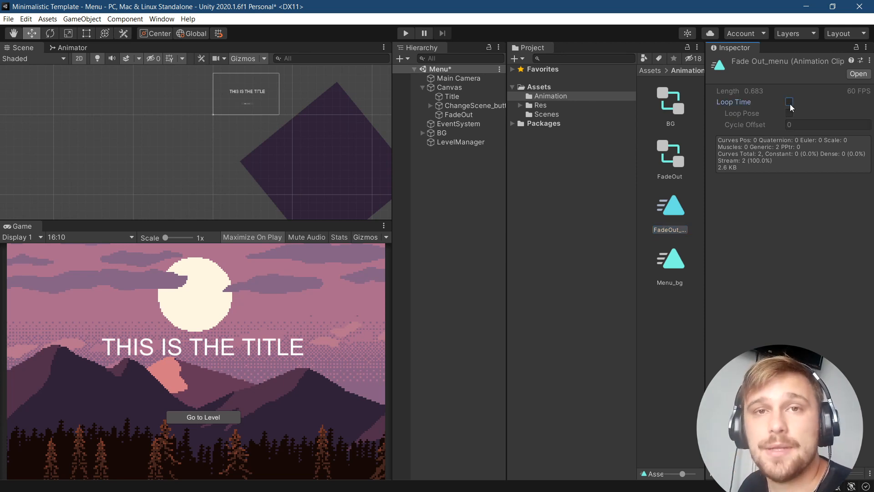
left_click(673, 345)
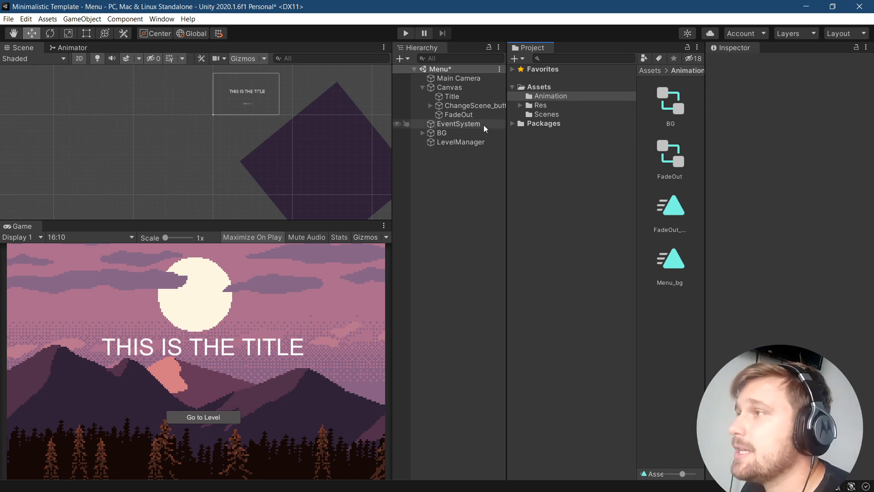
Select the FadeOut object and test the fade by running the Menu scene briefly in Play mode.
left_click(422, 87)
left_click(420, 87)
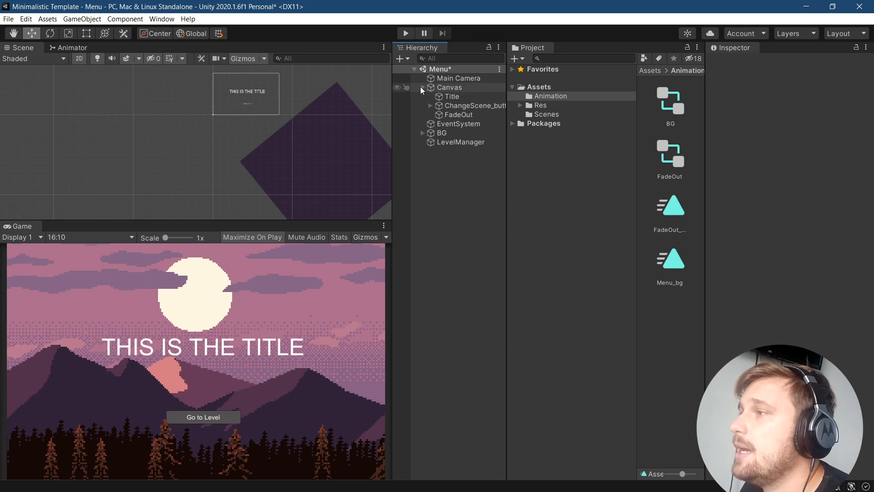
left_click(451, 114)
left_click(406, 33)
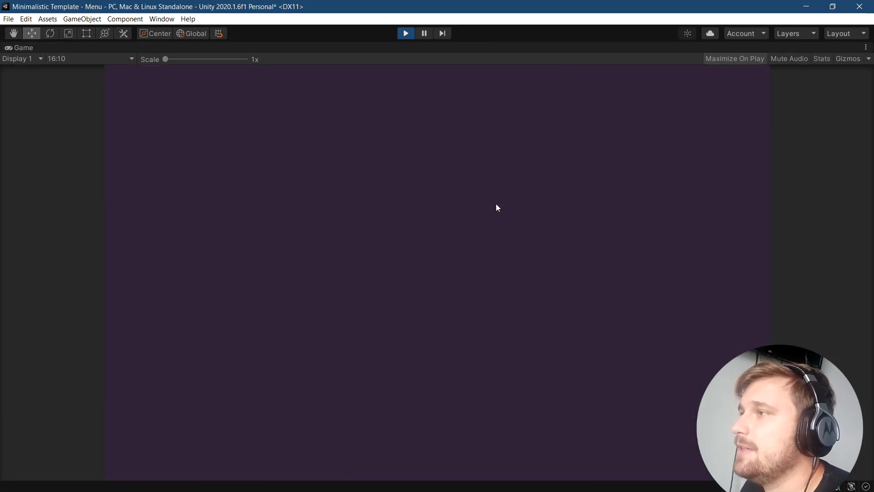
left_click(409, 34)
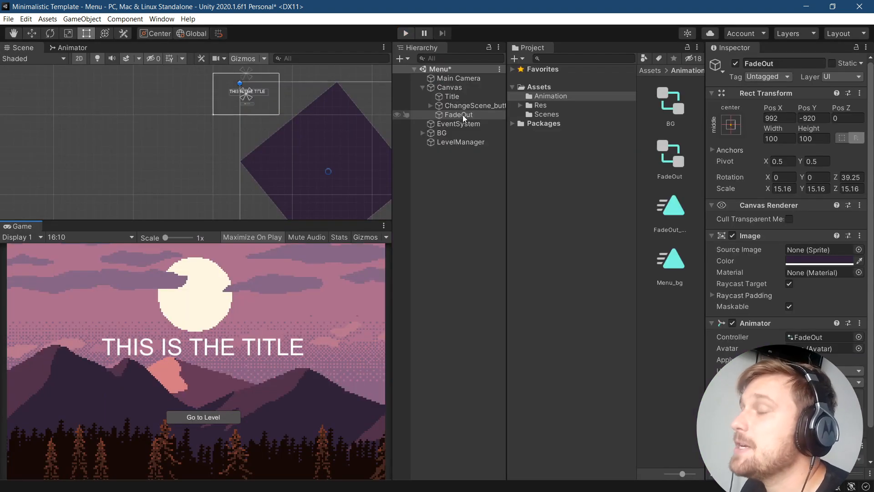
Deactivate the FadeOut object and collapse its Rect Transform, Canvas Renderer and Image components.
left_click(735, 63)
left_click(712, 93)
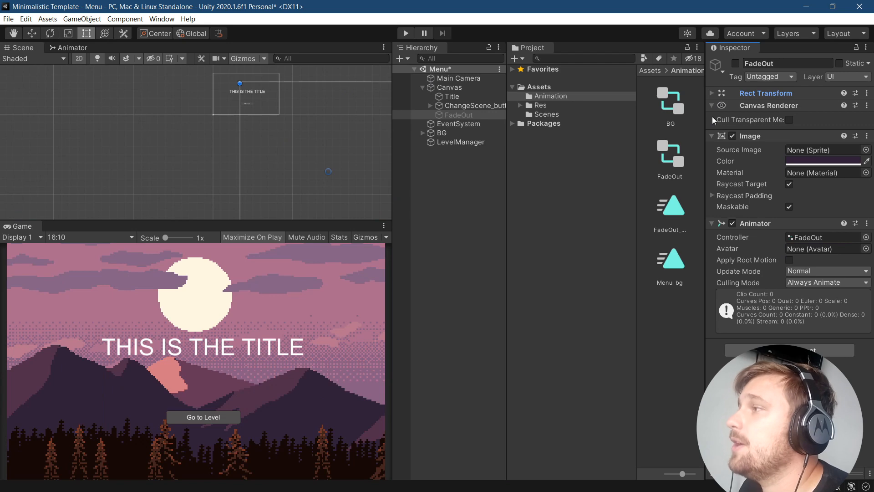
left_click(711, 106)
left_click(712, 119)
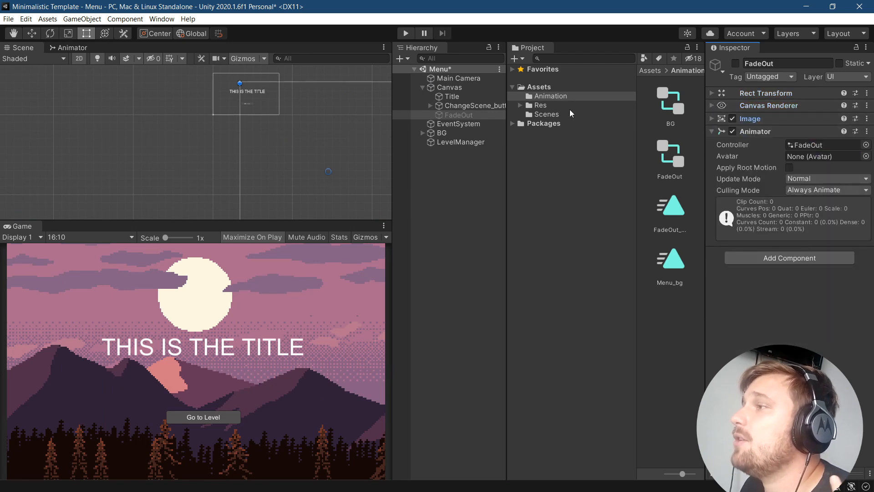
Open the ChangeScene.cs script from the Assets folder in Notepad++ and examine the GoToLevel method with its LoadScene call.
left_click(570, 109)
left_click(558, 86)
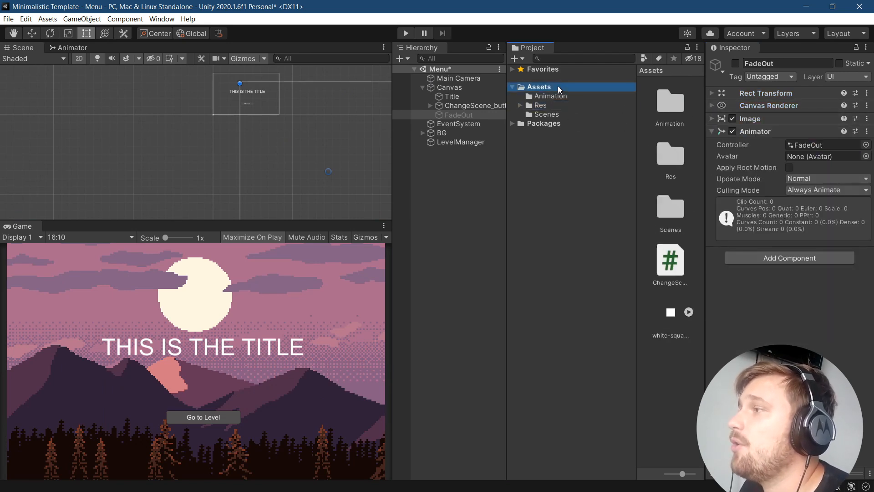
double_click(667, 256)
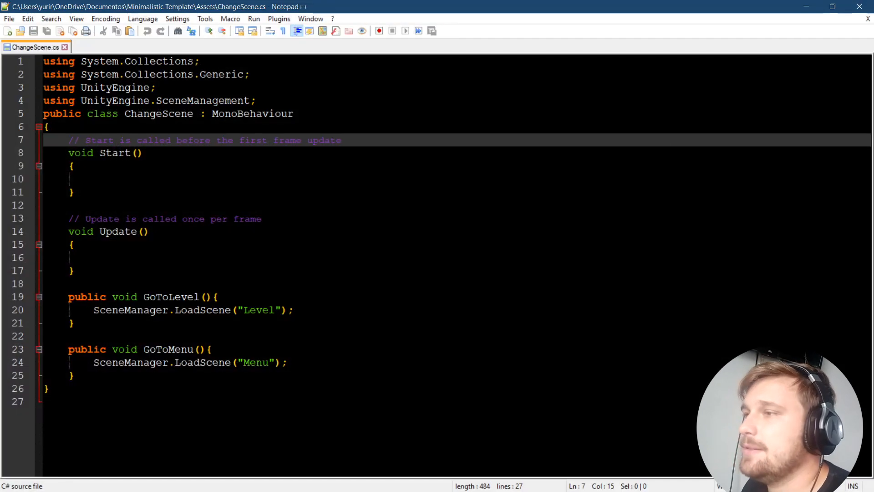
left_click_drag(93, 310, 314, 311)
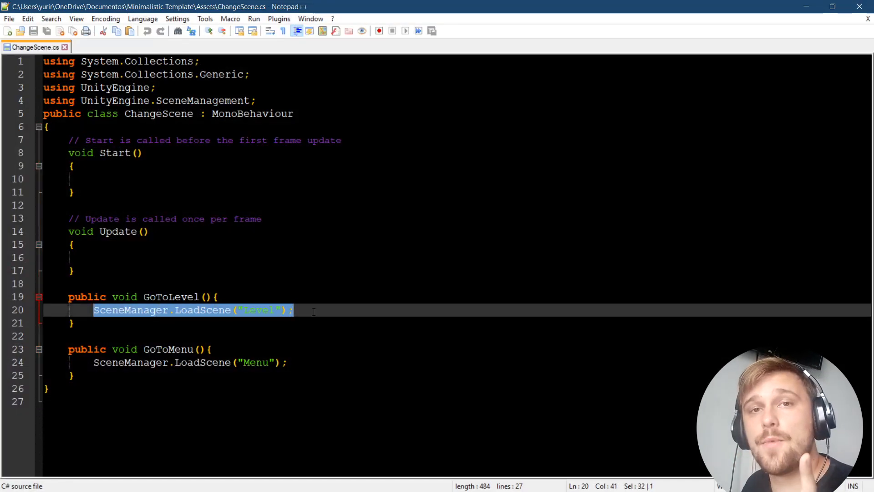
left_click(174, 286)
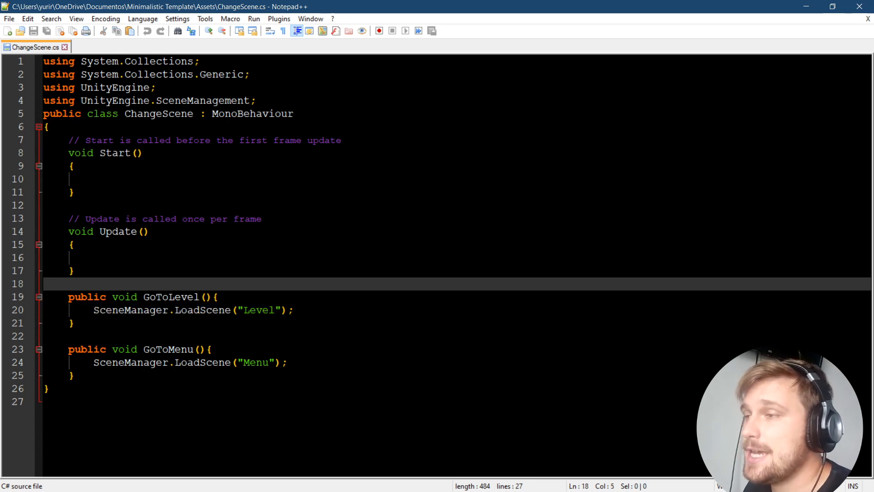
left_click(163, 302)
double_click(163, 302)
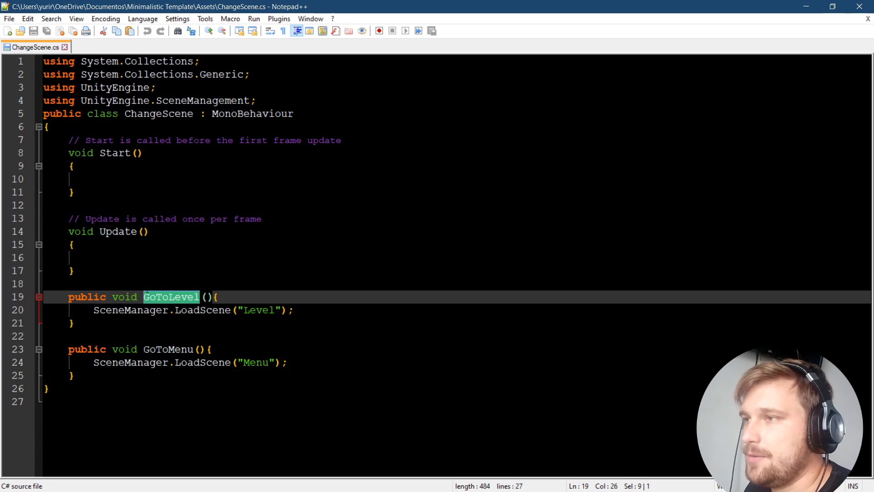
Add an empty public void LoadLevel() method directly above GoToLevel in the ChangeScene script.
left_click(149, 286)
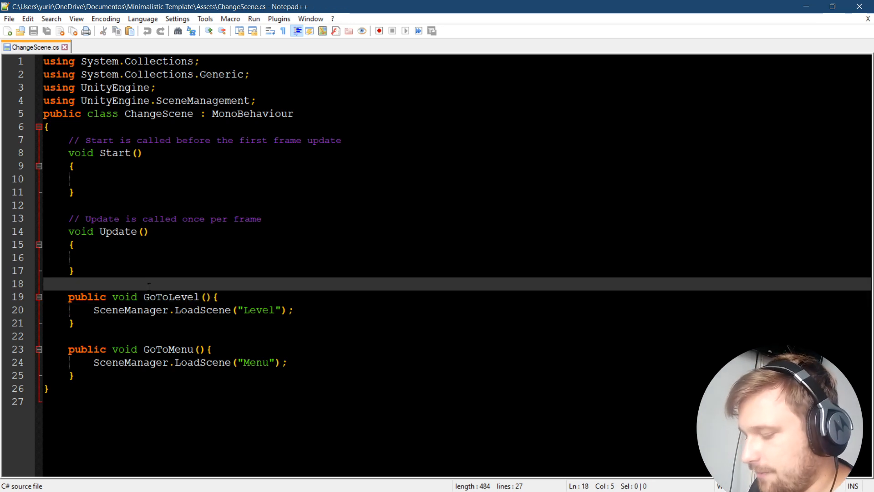
type("public ")
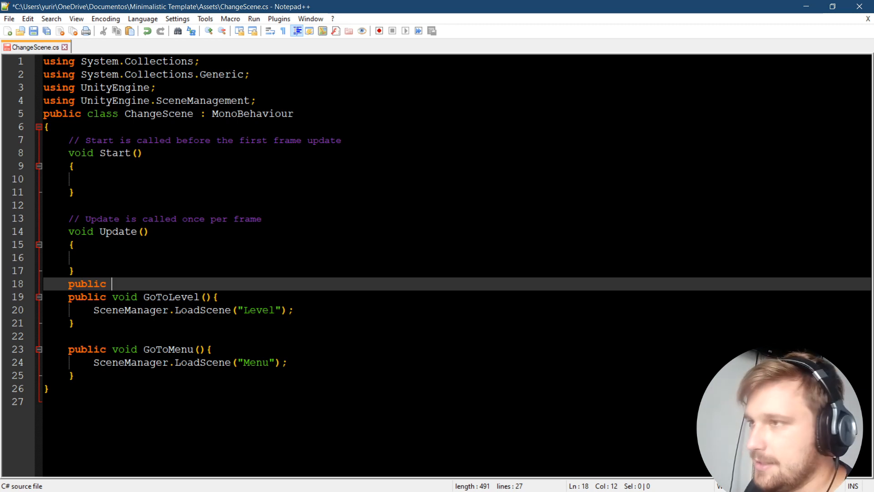
type("void l")
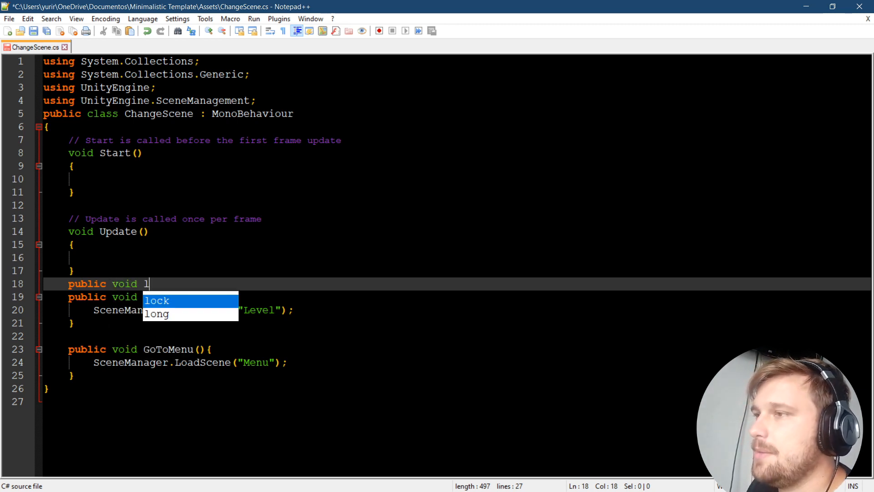
key("BackSpace")
type("LoadLev")
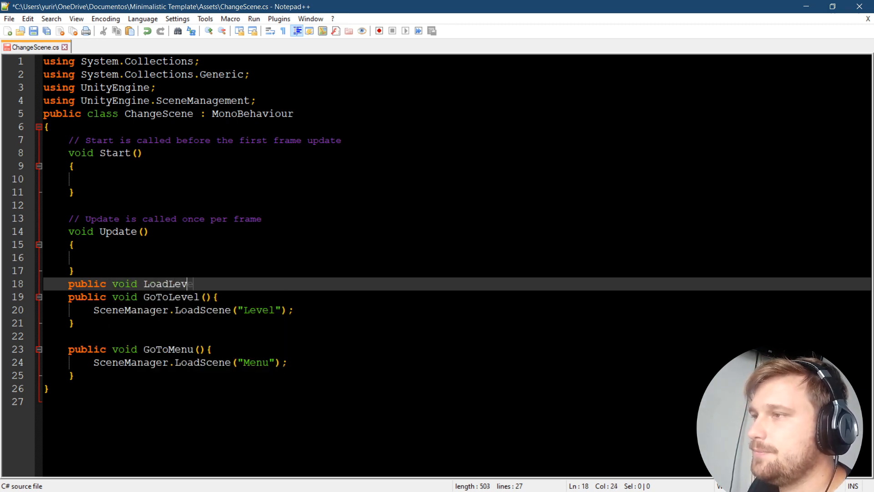
type("el(){")
key("Return")
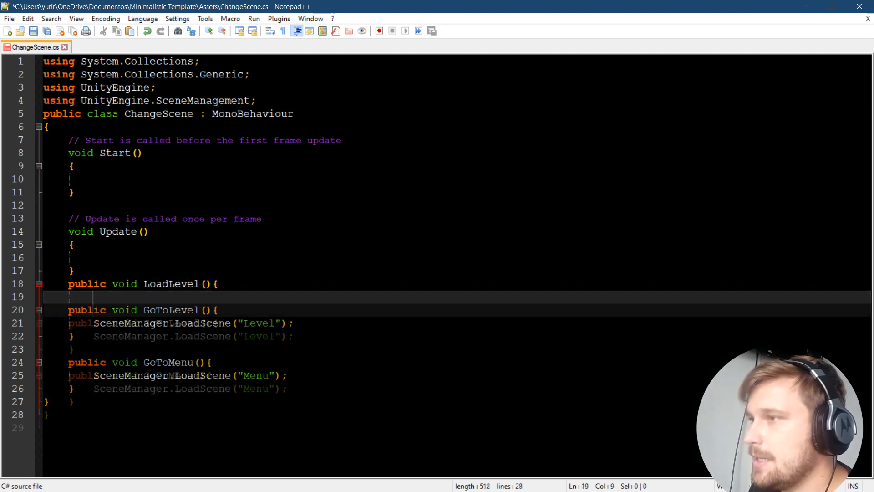
key("Return")
type("}")
Move the SceneManager.LoadScene("Level"); line from GoToLevel into the LoadLevel method and save the script.
left_click_drag(94, 337, 304, 338)
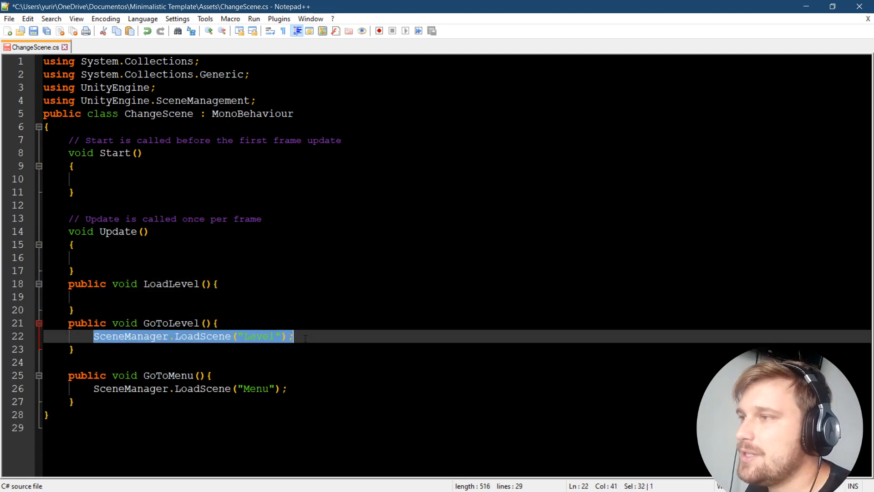
key("ctrl+x")
key("Up")
key("Up")
key("Up")
key("ctrl+v")
key("ctrl+s")
Declare a public GameObject fadeOut variable at the start of the ChangeScene class and save the script.
left_click(50, 127)
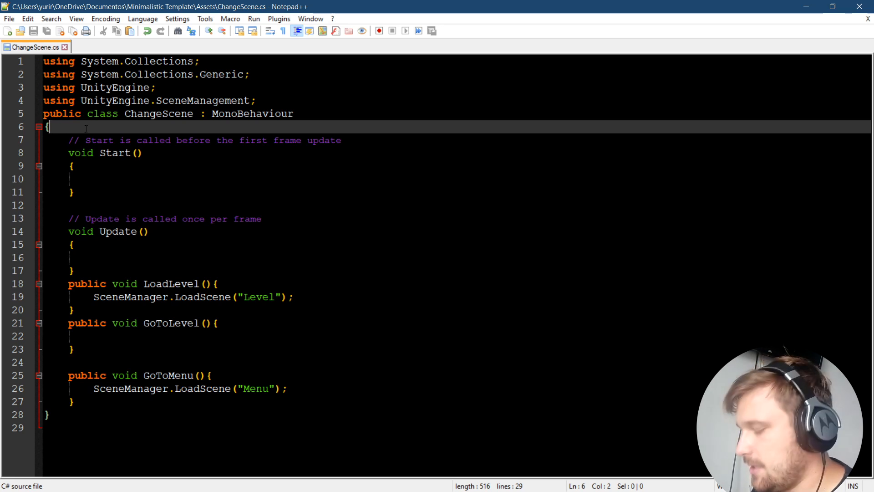
key("Return")
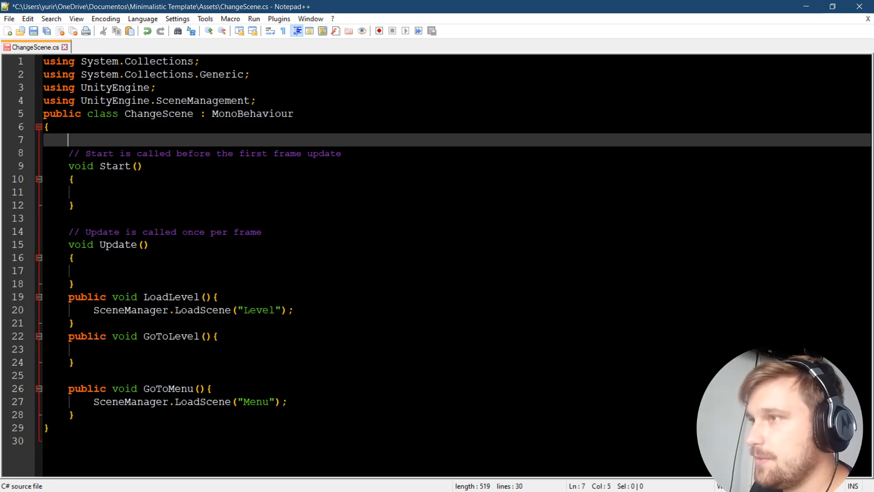
type("public GameO")
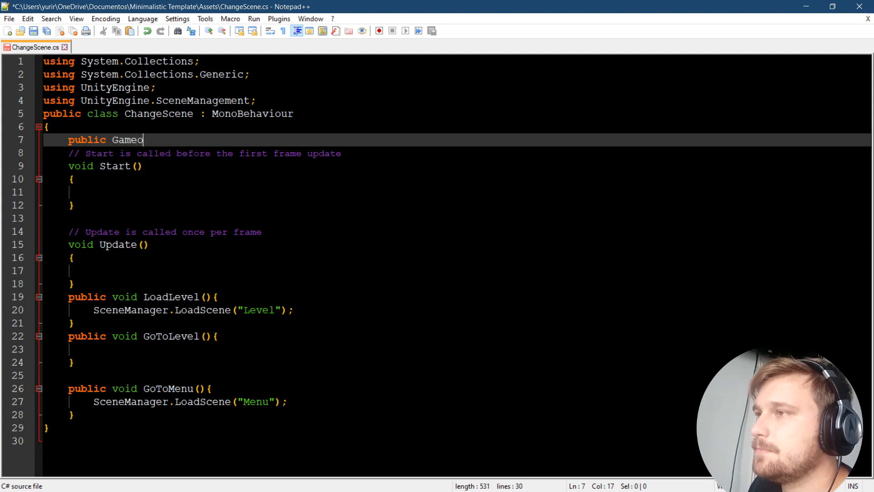
type("bject Fa")
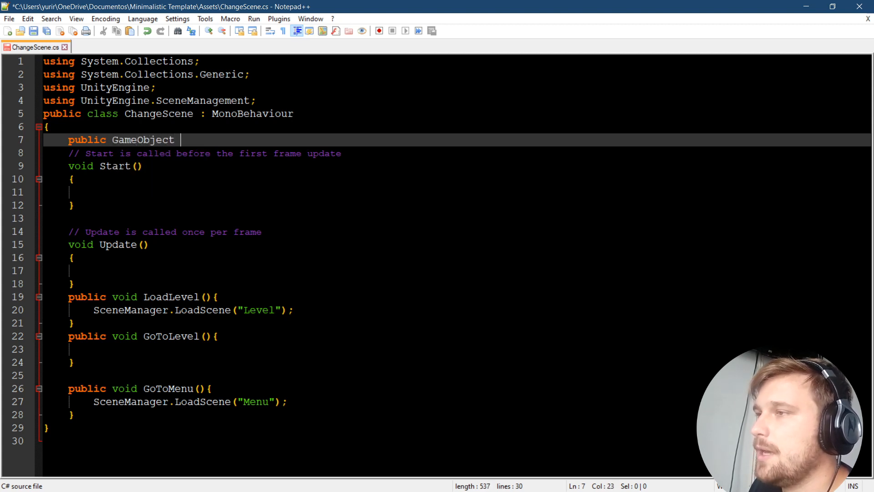
key("BackSpace")
key("BackSpace")
type("fadeO")
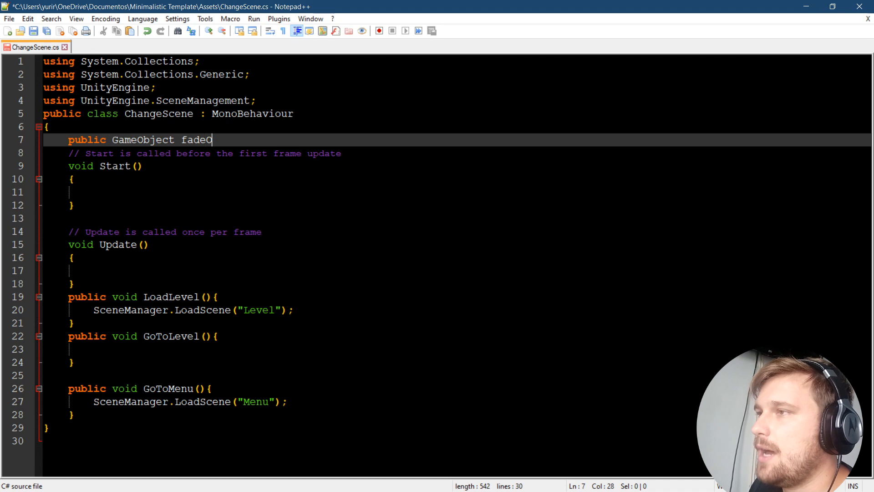
type("ut;")
key("ctrl+s")
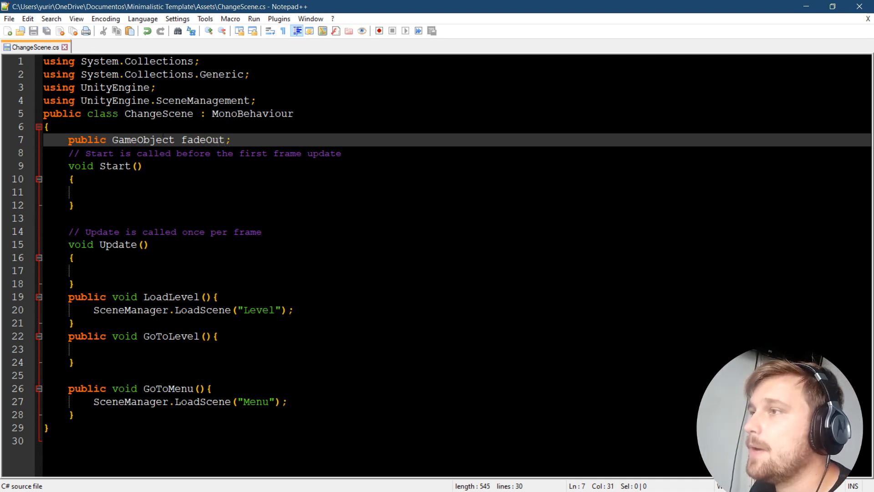
Add the line fadeOut.SetActived(true); inside the GoToLevel method and save the script.
double_click(212, 140)
key("ctrl+c")
left_click(213, 348)
key("ctrl+v")
type(".SetActived(true);")
key("ctrl+s")
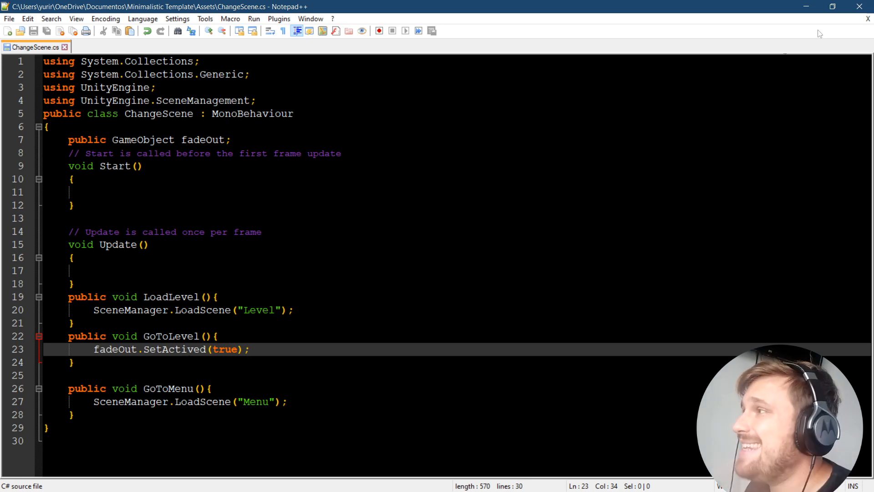
Open the compile error's line from Unity's Console, correct the call to fadeOut.SetActive(true) in Notepad++ and save.
left_click(801, 6)
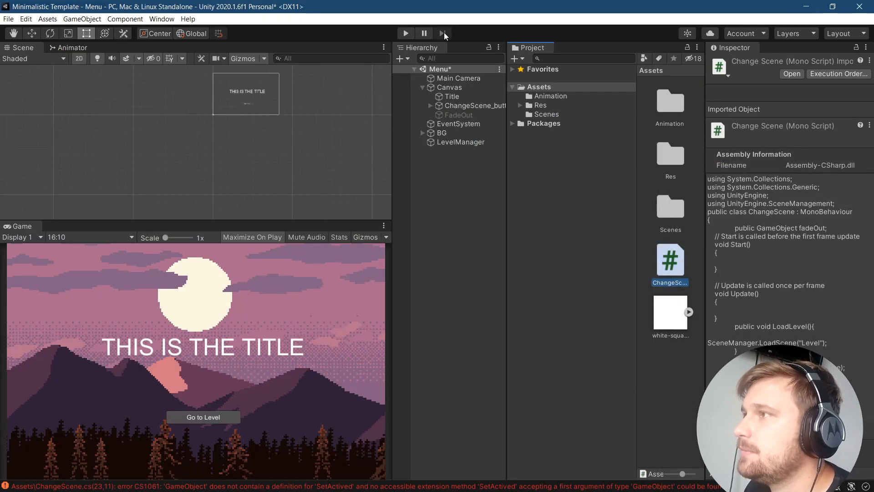
left_click(472, 486)
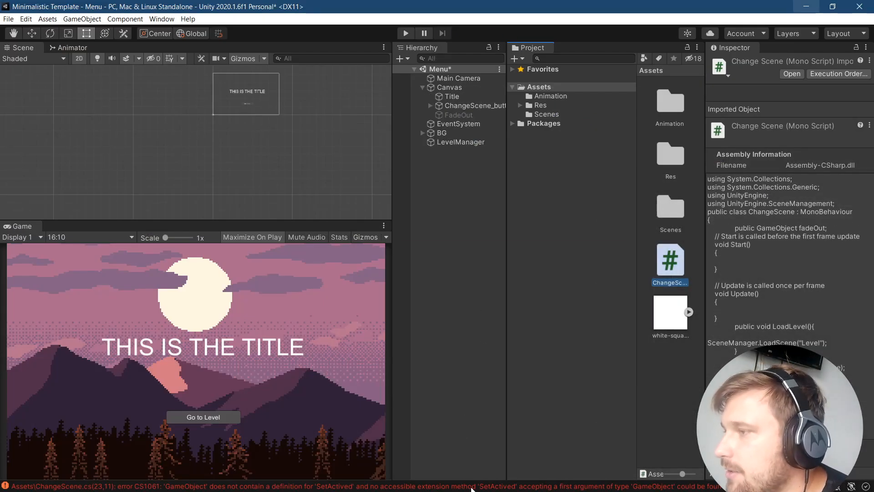
left_click(381, 278)
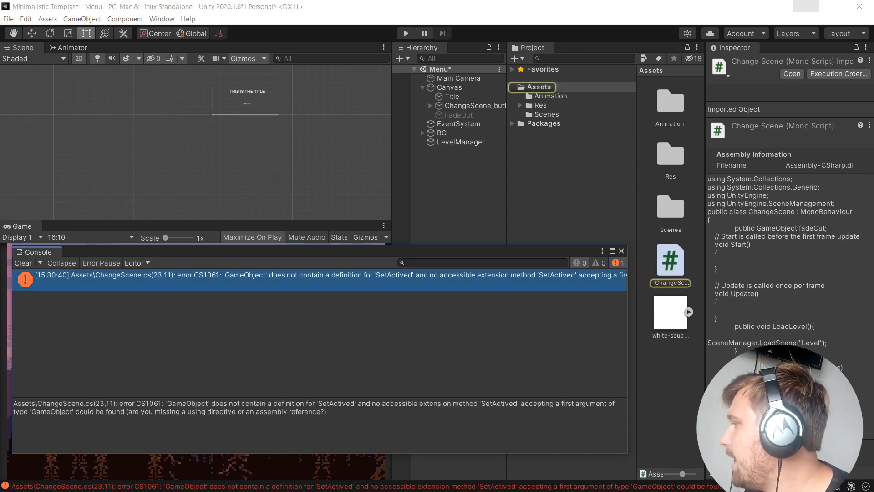
double_click(381, 278)
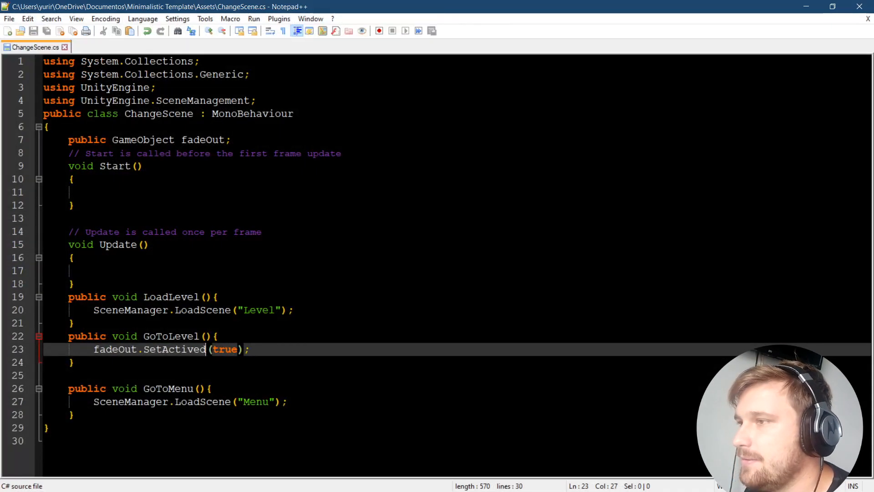
key("BackSpace")
key("ctrl+s")
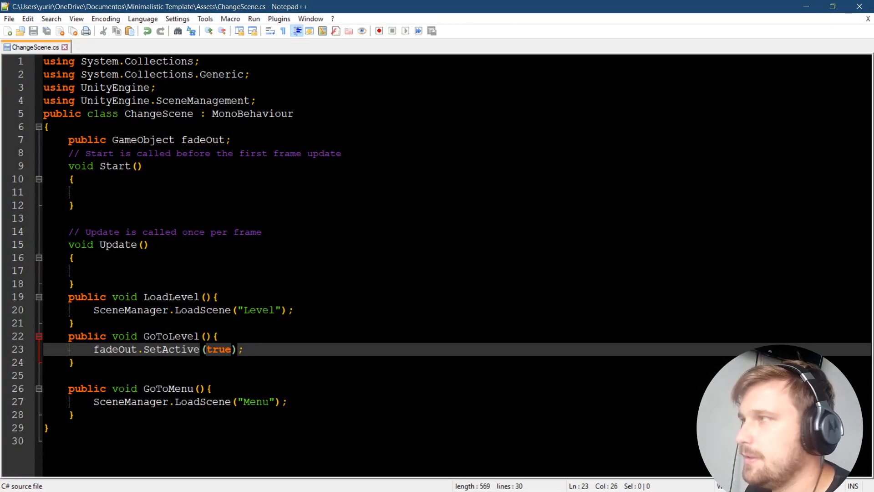
Return to Unity, close the Console and test the Go to Level button in Play mode.
left_click(805, 7)
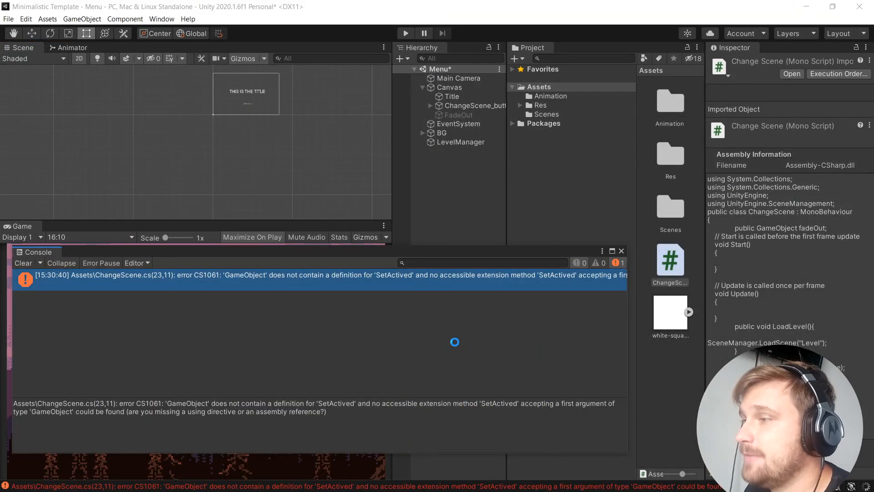
left_click(622, 250)
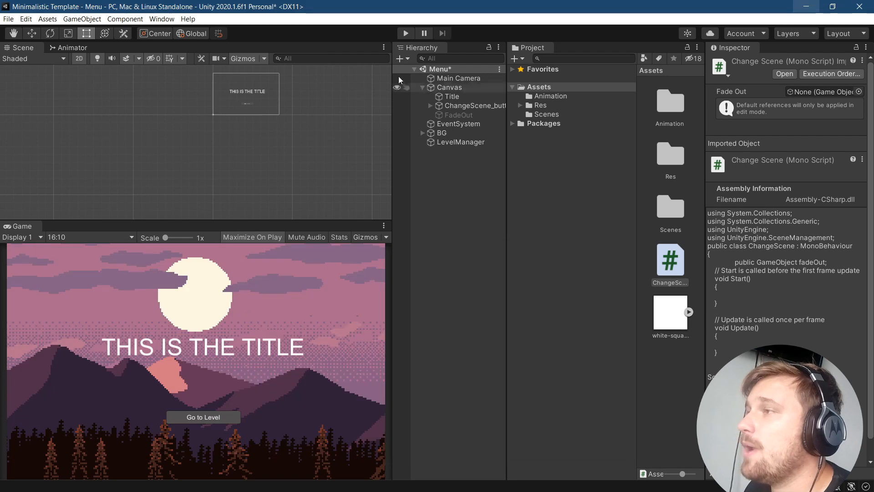
left_click(404, 34)
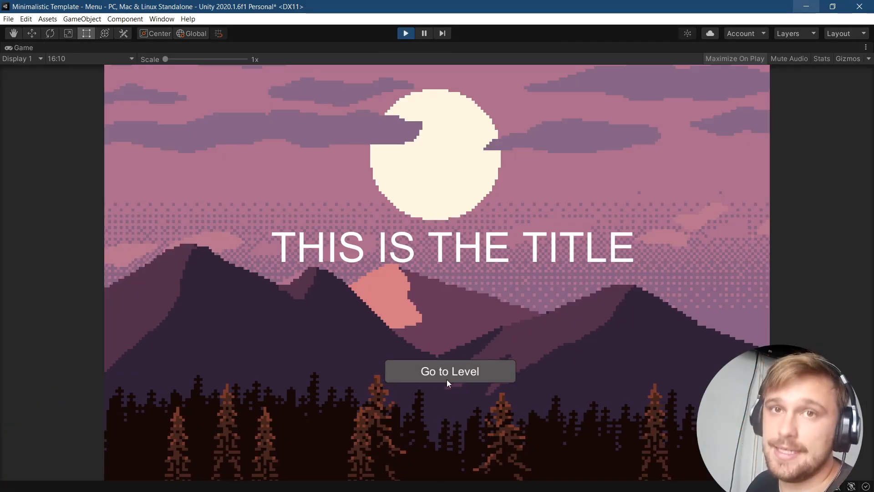
left_click(448, 381)
left_click(405, 34)
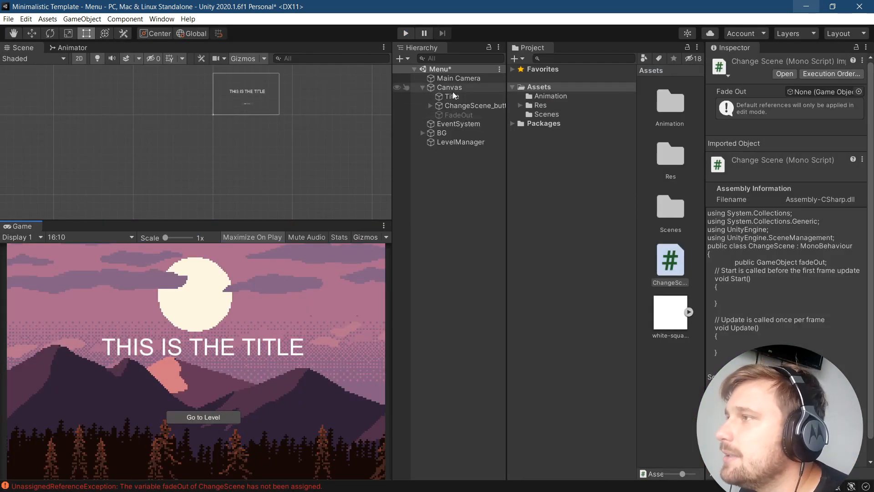
Assign the FadeOut object to the Fade Out field of LevelManager's Change Scene script.
left_click(457, 142)
left_click(711, 149)
left_click_drag(459, 115, 828, 174)
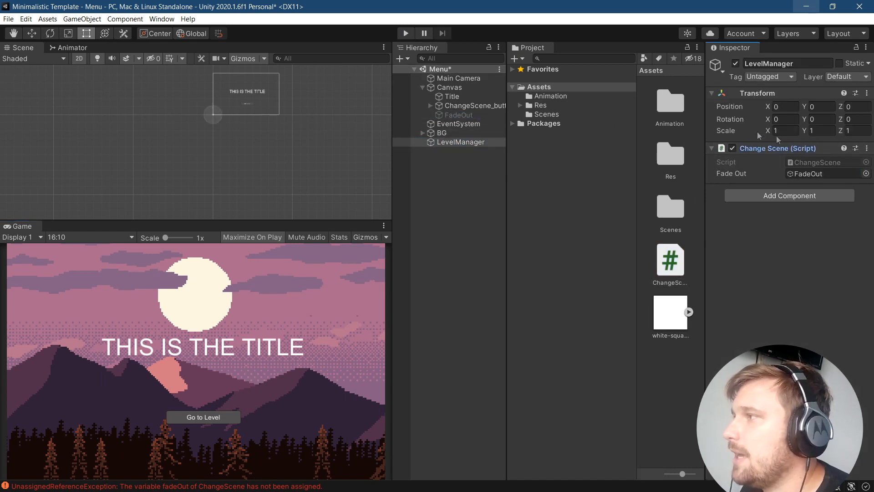
Run the Menu scene again, trigger the fade with the Go to Level button, and stop Play mode.
left_click(406, 34)
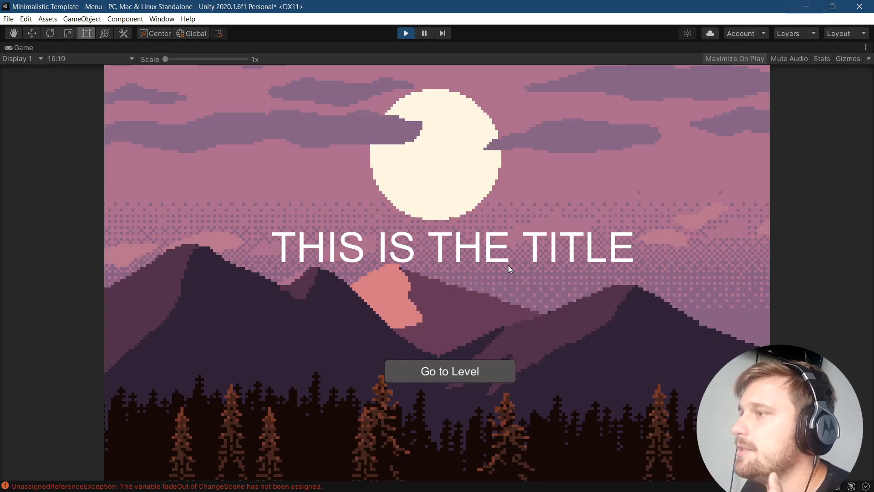
left_click(472, 366)
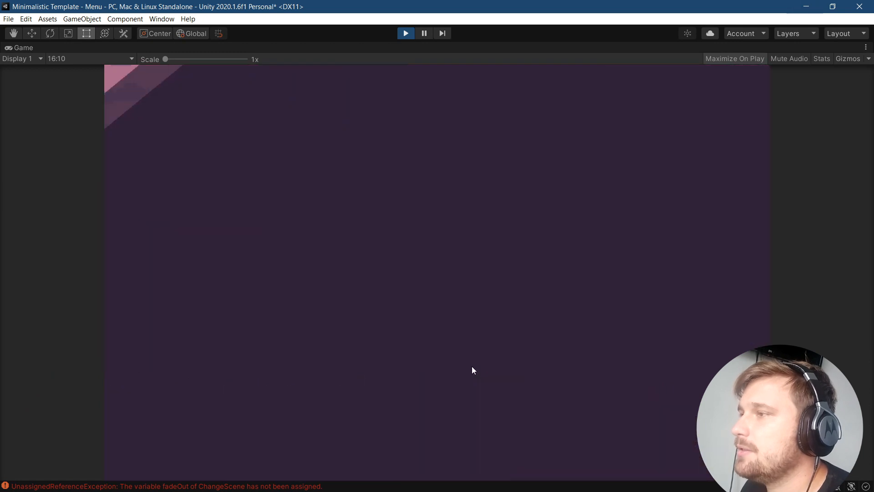
left_click(404, 33)
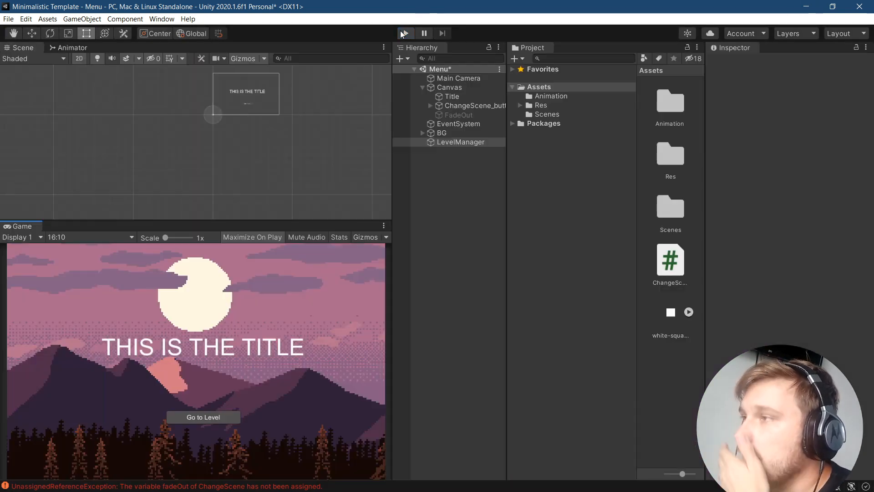
Open the Animation window for the FadeOut object, go to the last keyframe at frame 41 and move the window clear of the Inspector.
left_click(162, 18)
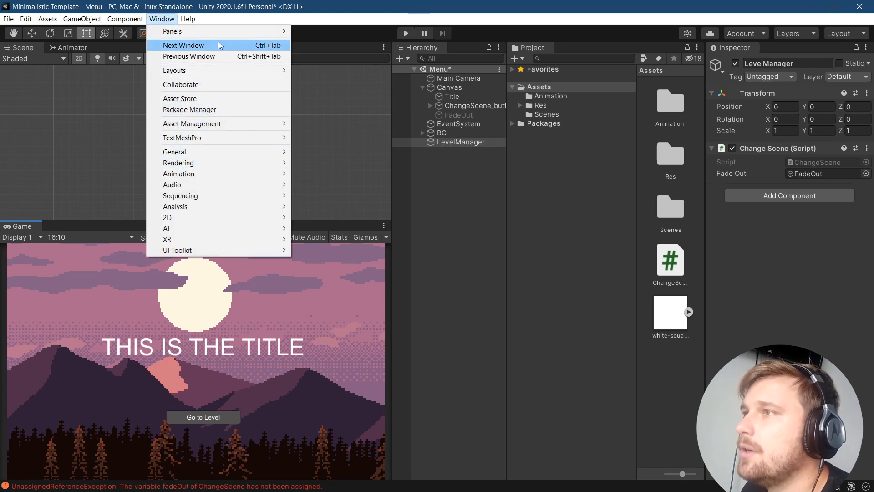
left_click(458, 115)
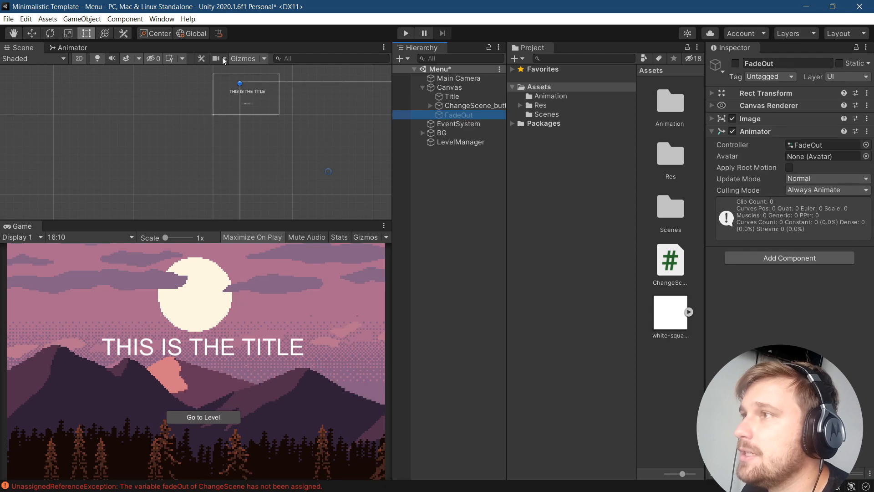
left_click(162, 19)
mouse_move(212, 178)
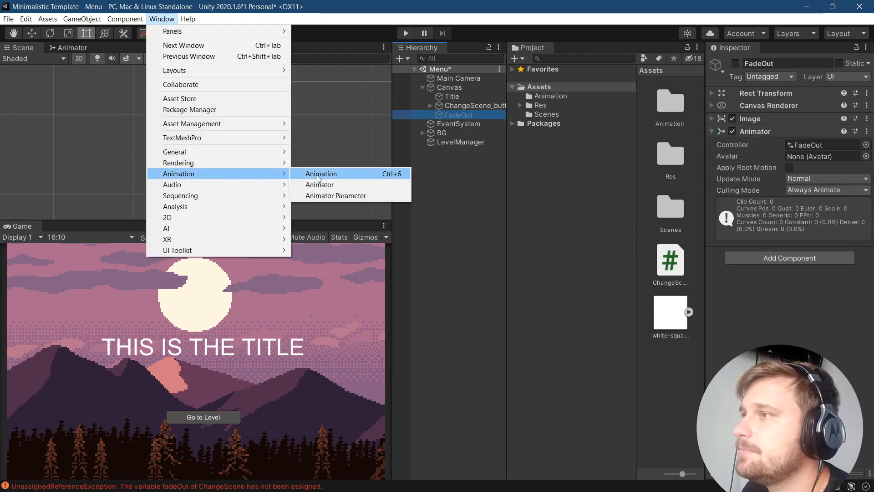
left_click(319, 173)
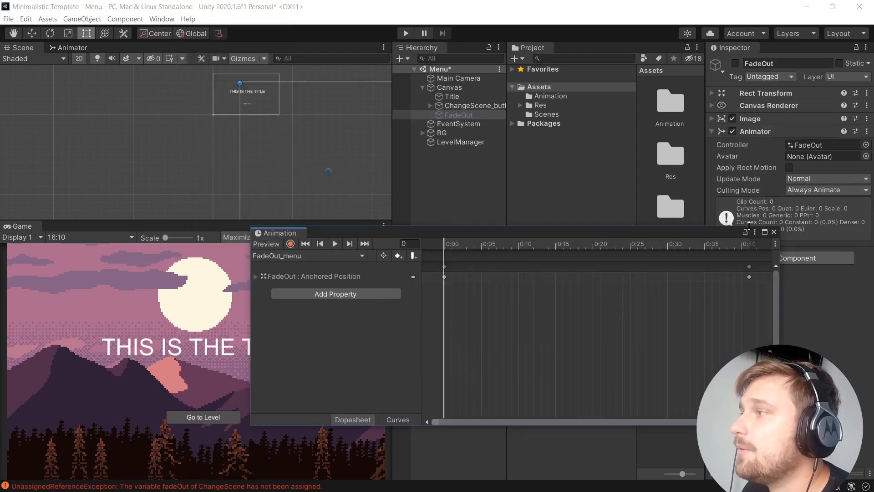
left_click(750, 265)
left_click(747, 246)
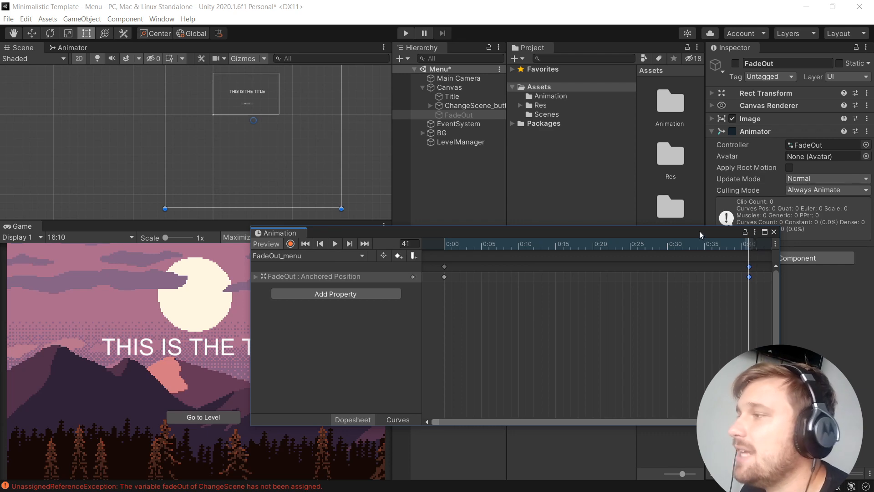
left_click_drag(700, 230, 495, 222)
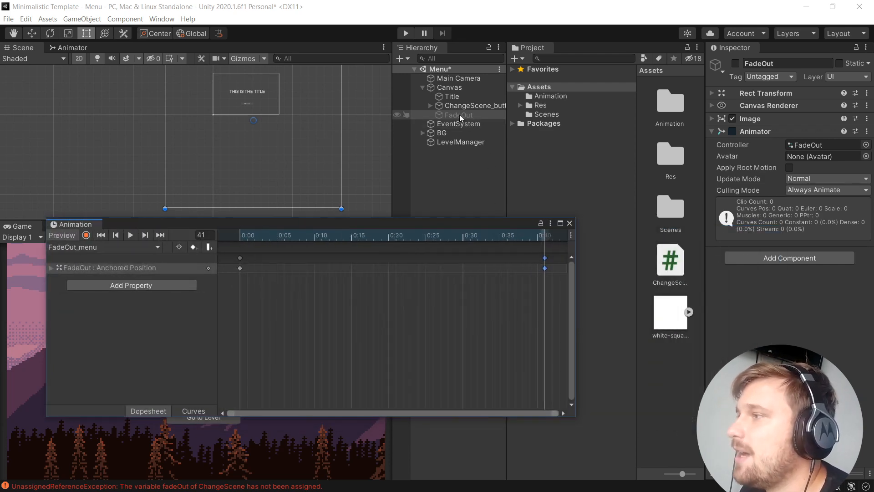
Add the ChangeScene script to the FadeOut object as a component, leaving its settings expanded.
left_click_drag(670, 262, 761, 256)
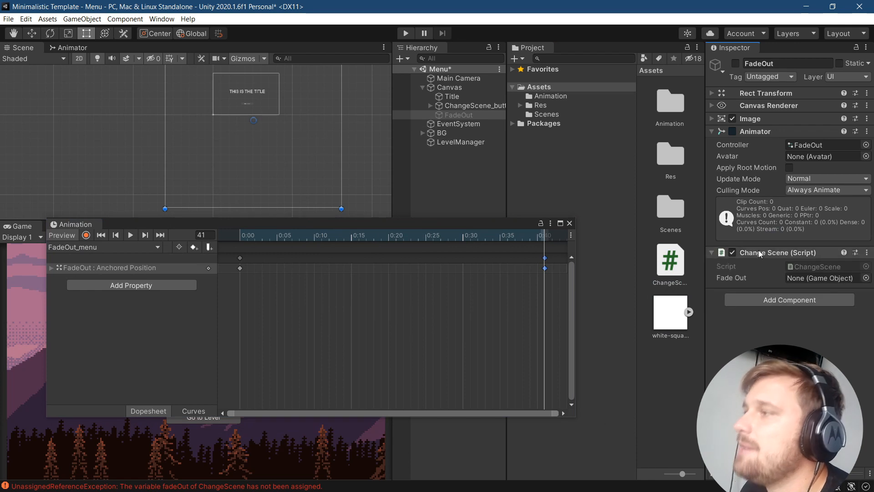
left_click(712, 254)
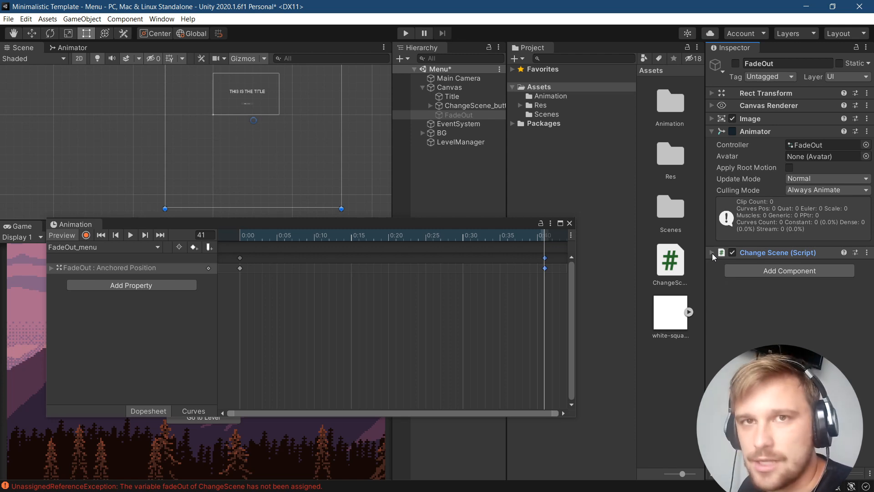
left_click(712, 253)
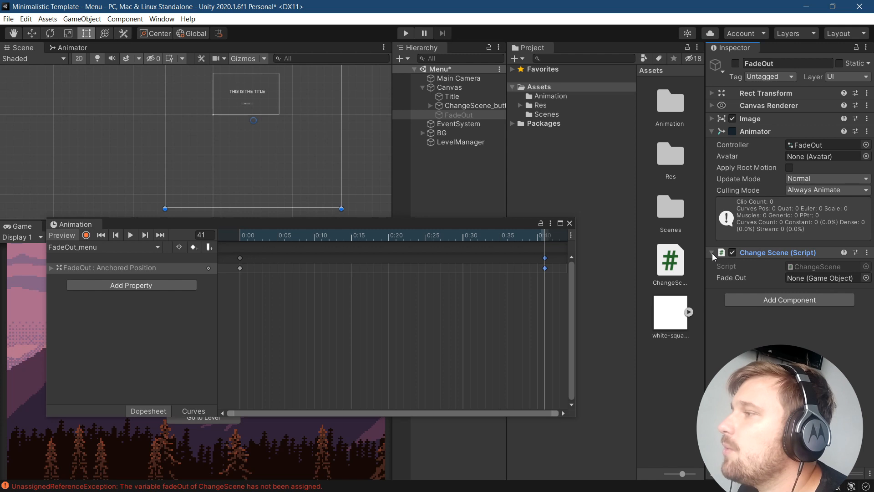
Assign the FadeOut object to the Fade Out field of its own Change Scene script and collapse the component.
left_click_drag(467, 117, 828, 280)
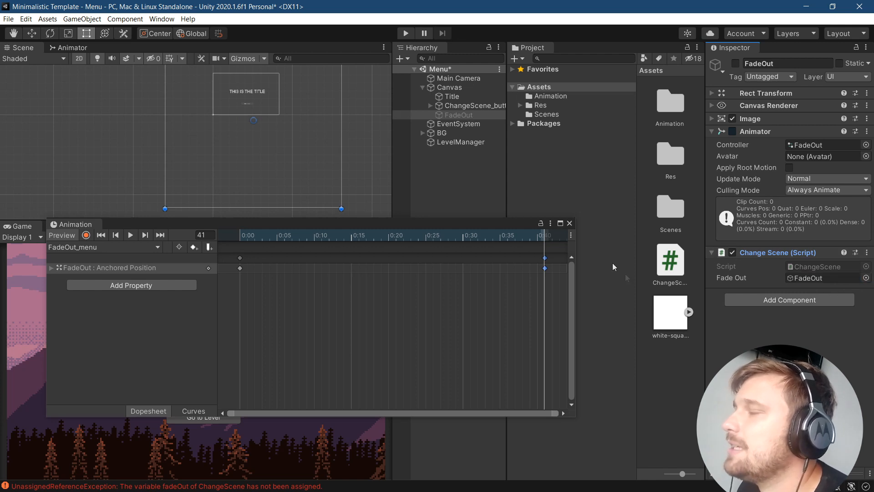
left_click(711, 252)
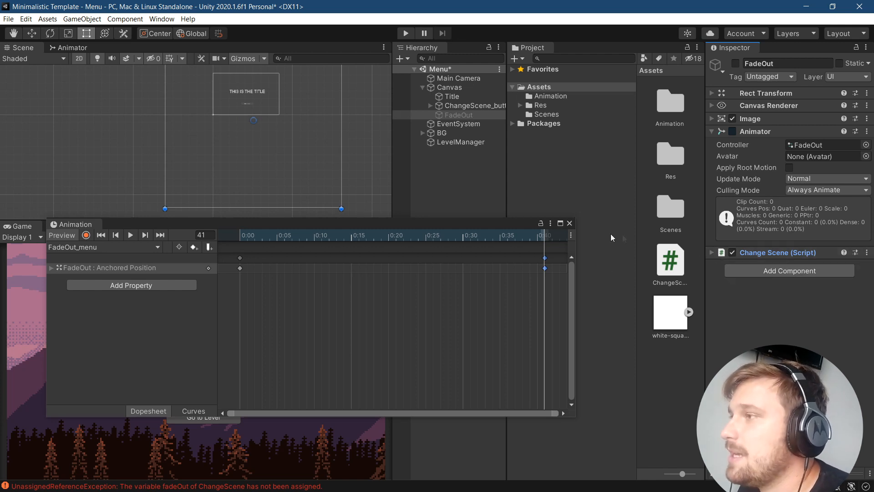
Add an animation event at frame 41 of FadeOut_menu that calls LoadLevel ( ), close the Animation window and save the scene.
right_click(546, 250)
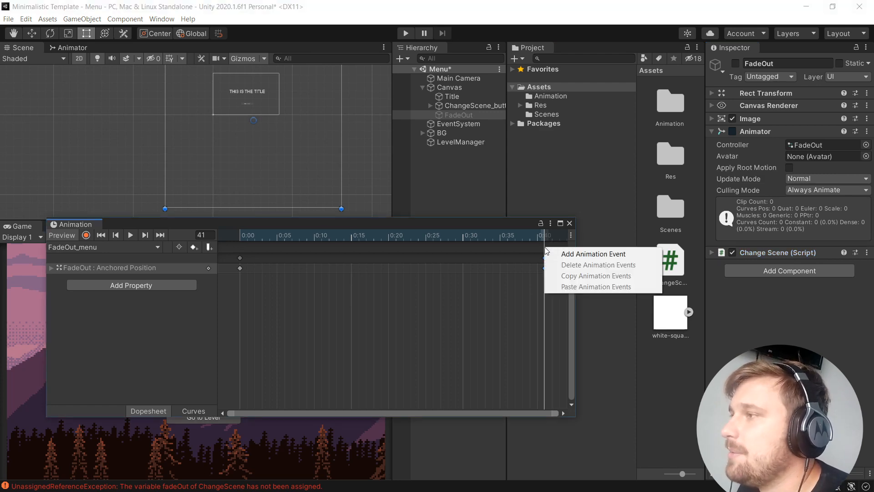
left_click(585, 253)
left_click(850, 91)
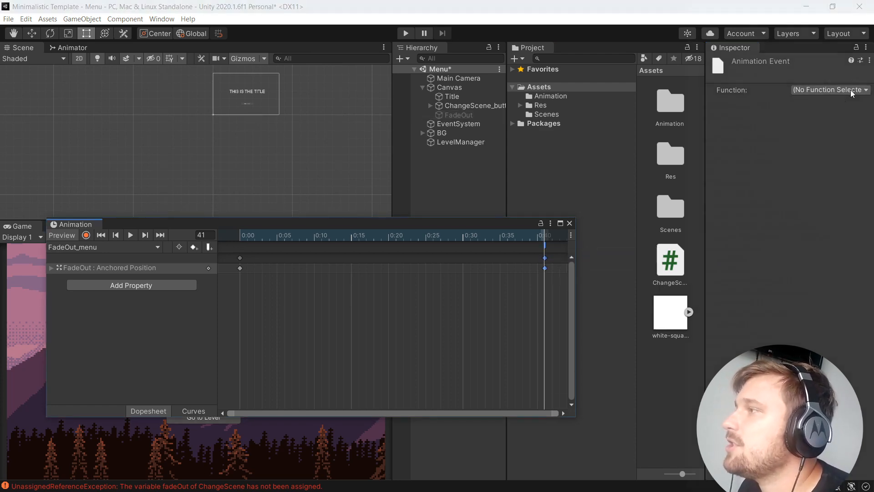
mouse_move(698, 488)
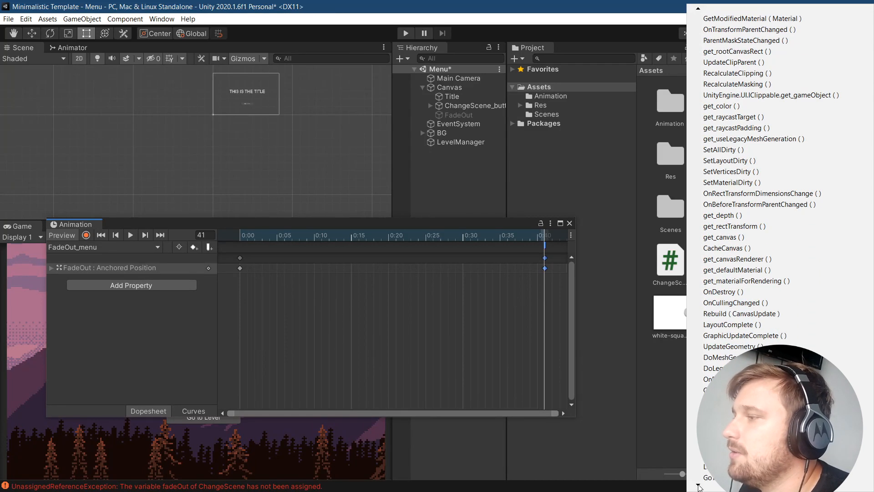
left_click(733, 444)
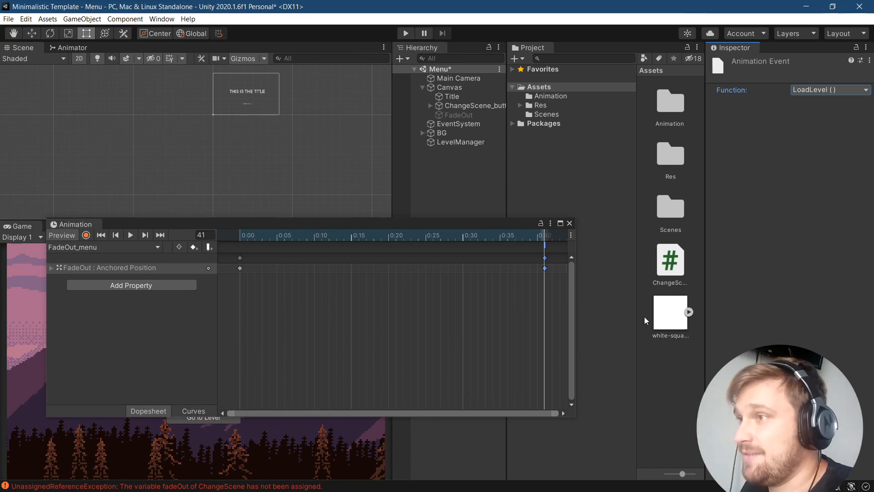
left_click(570, 223)
key("ctrl+s")
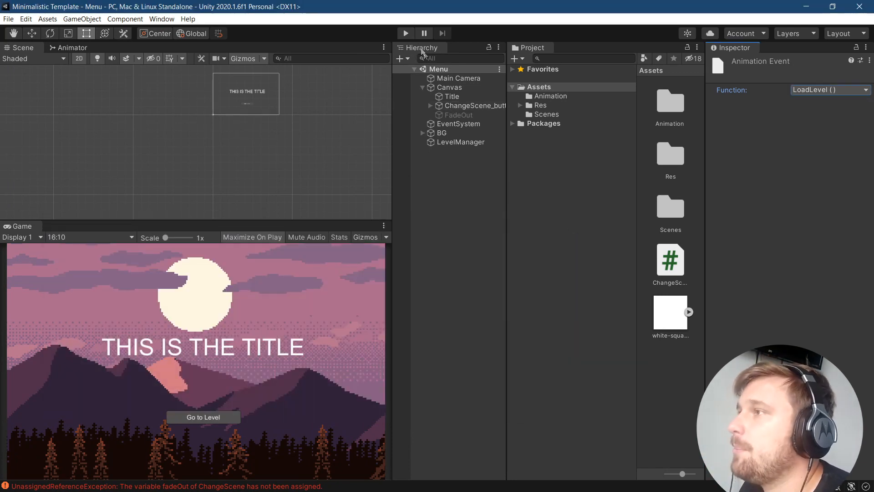
Run the Menu scene, test the transition with the Go to Level button, and stop Play mode.
left_click(405, 33)
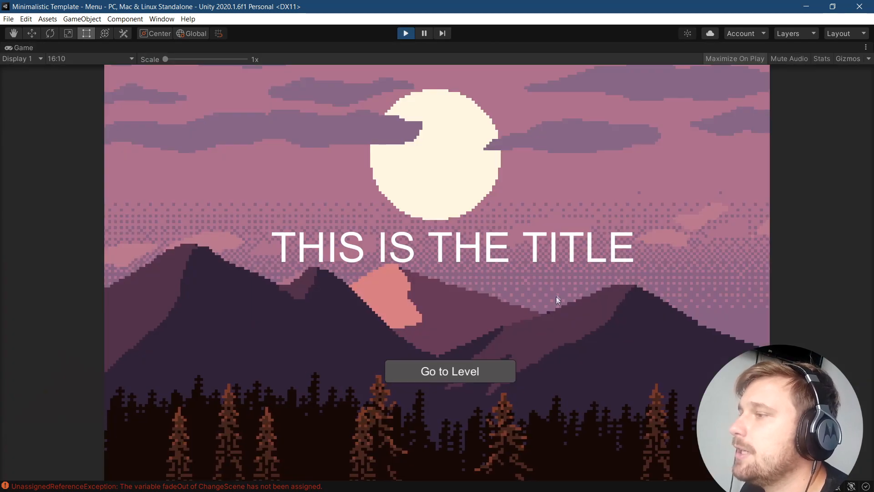
left_click(467, 372)
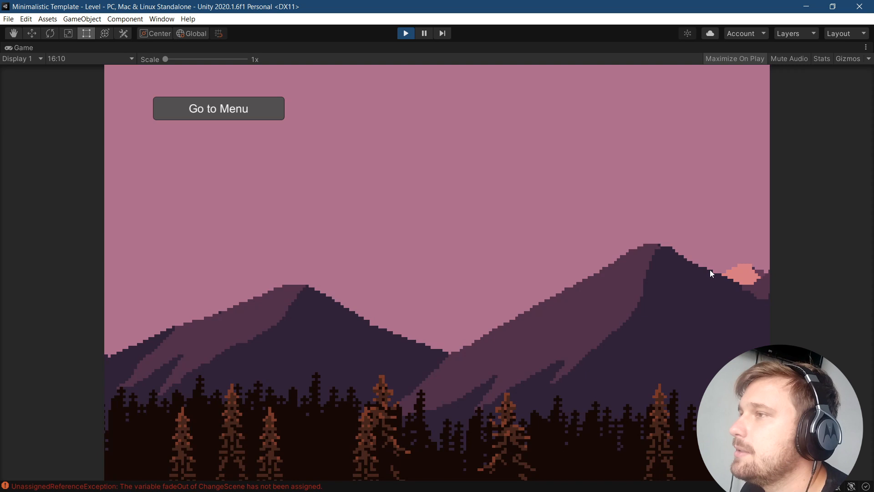
left_click(404, 33)
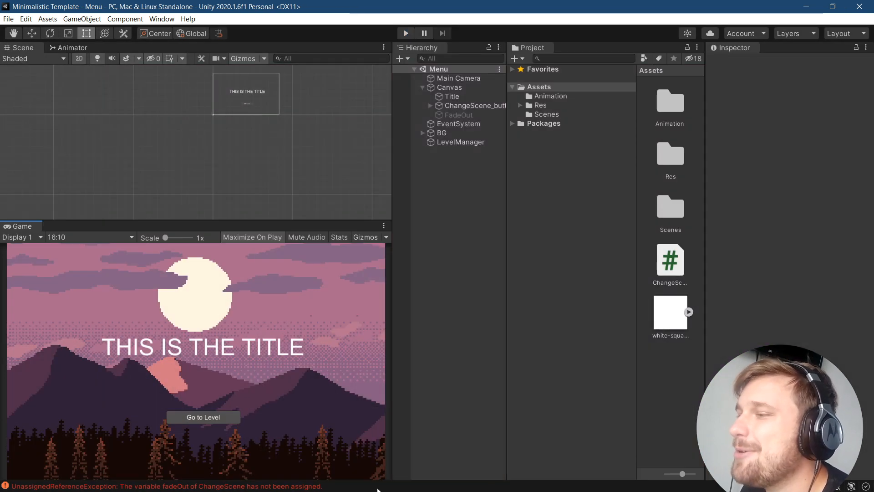
Clear the Console entries, close it, and replay the Menu scene to test the Go to Level transition once more.
left_click(25, 264)
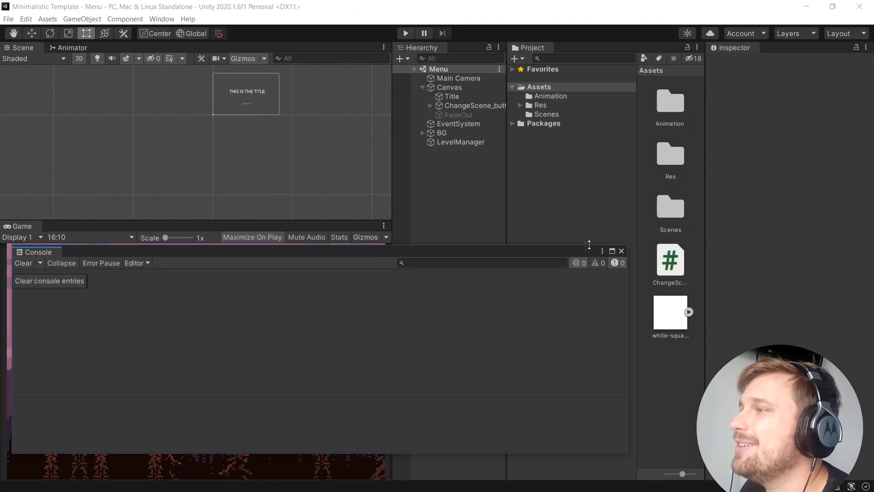
left_click(621, 251)
left_click(409, 37)
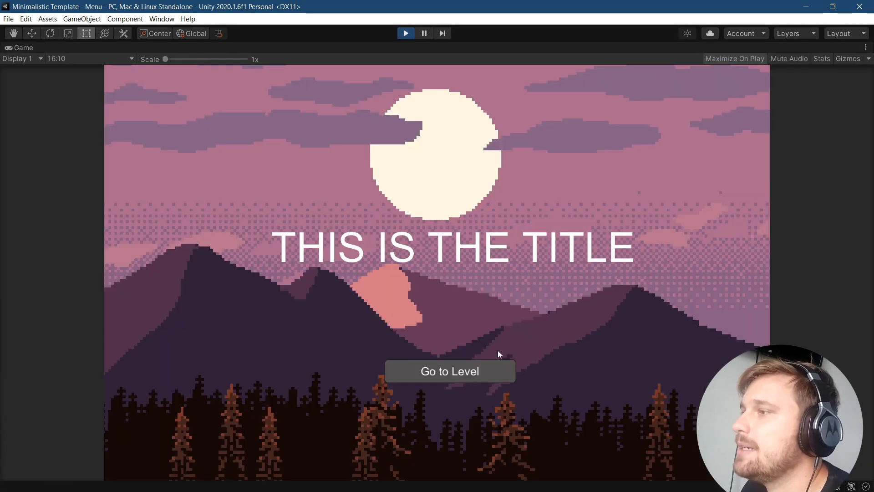
left_click(476, 371)
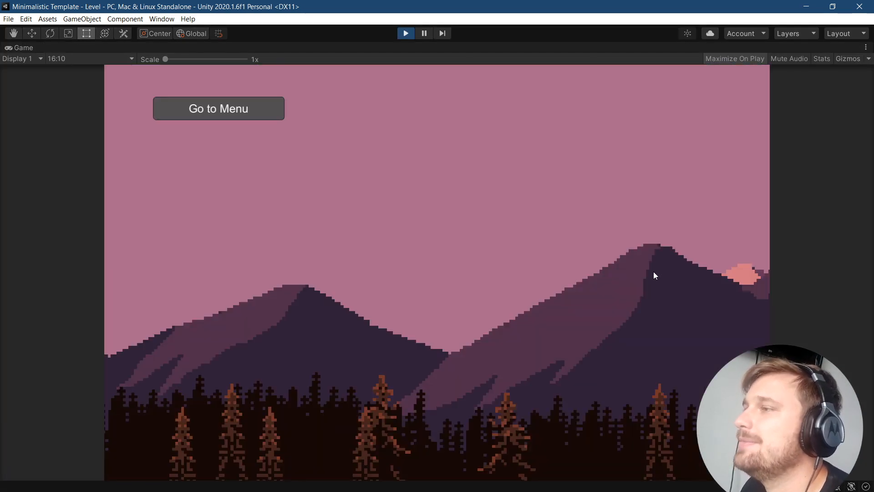
left_click(406, 33)
Open the Level scene and add a UI Image named FadeIn as a child of its Canvas.
left_click(547, 114)
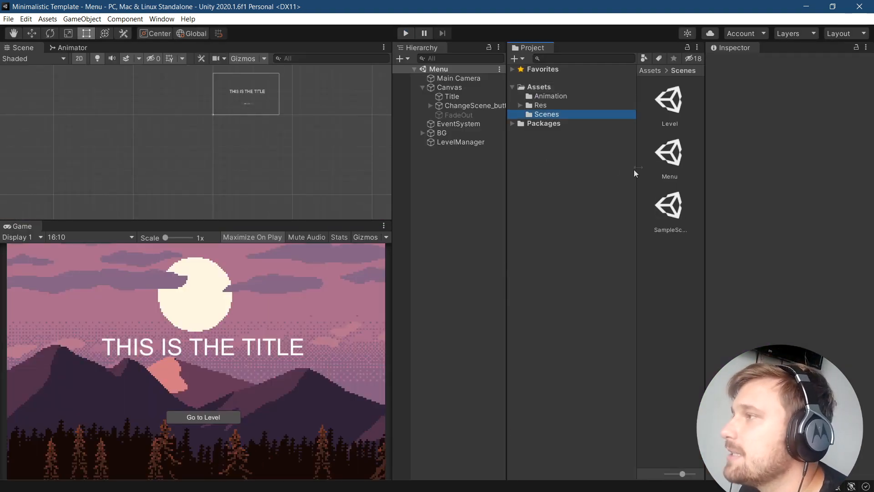
double_click(670, 108)
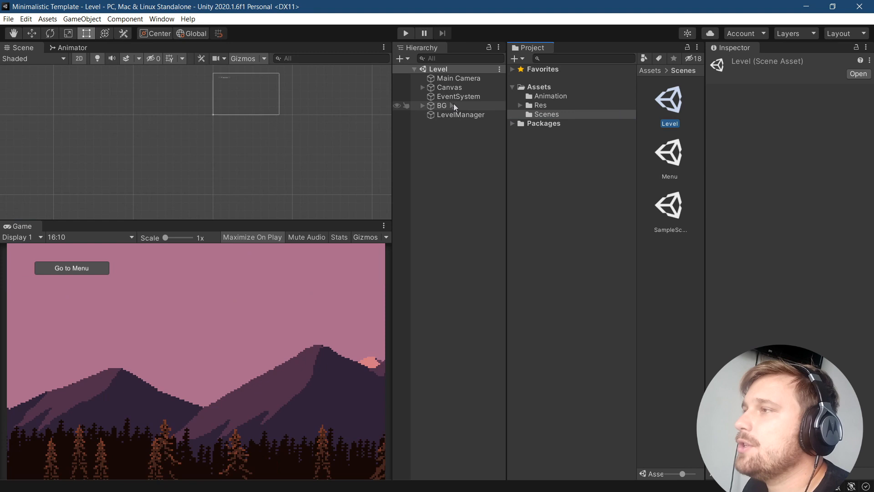
left_click(423, 87)
right_click(438, 87)
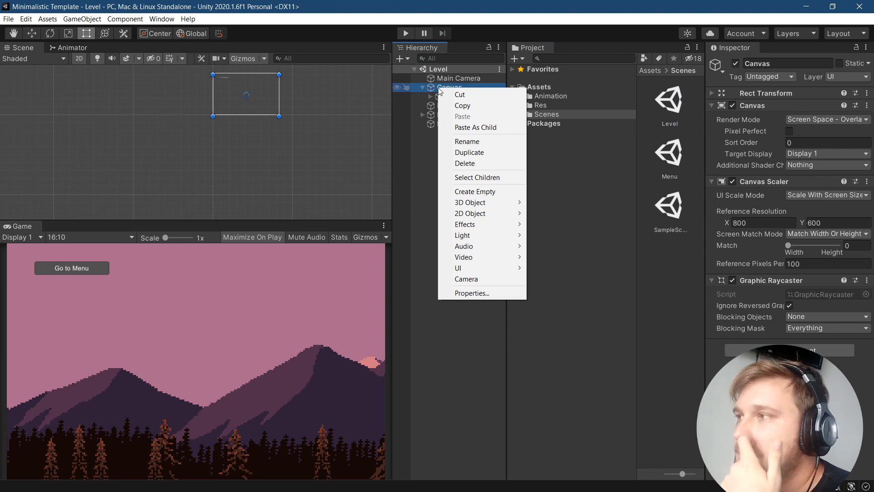
mouse_move(480, 270)
left_click(580, 293)
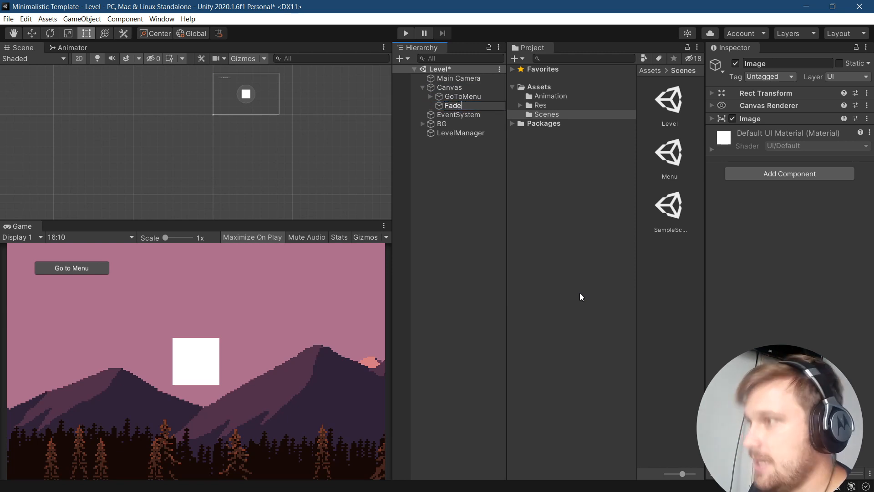
left_click(428, 241)
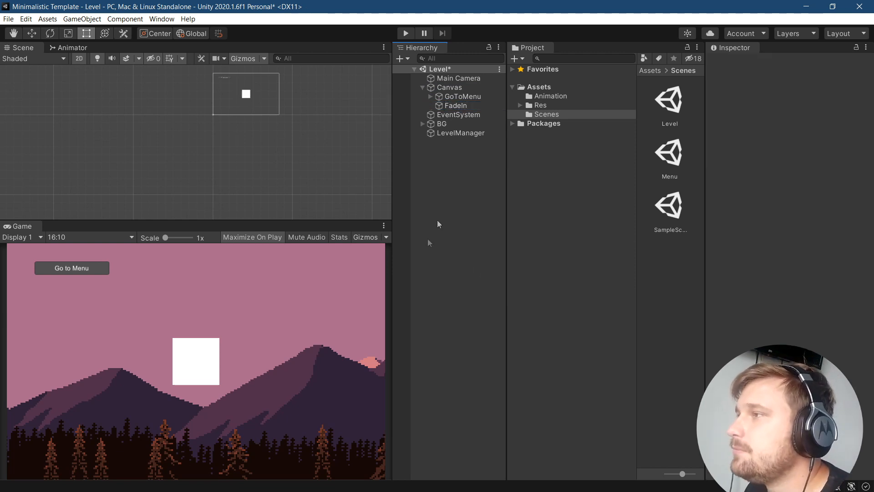
left_click(465, 108)
left_click(711, 148)
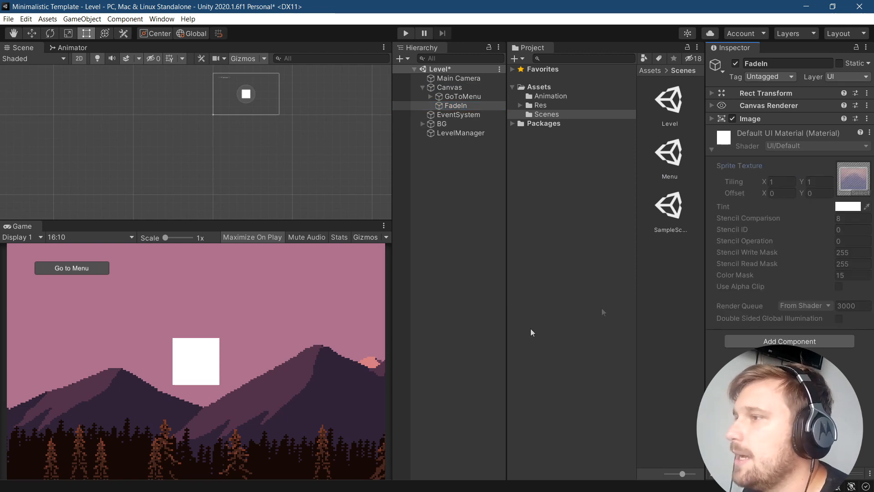
left_click(329, 397)
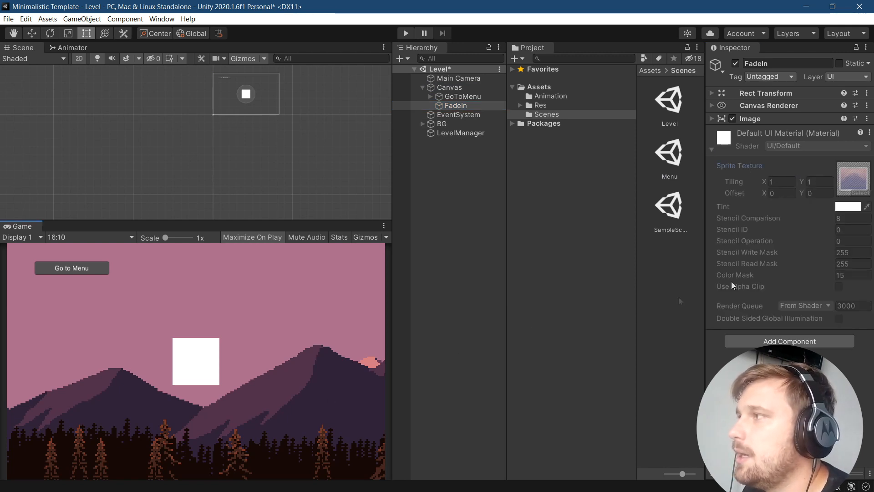
left_click(474, 107)
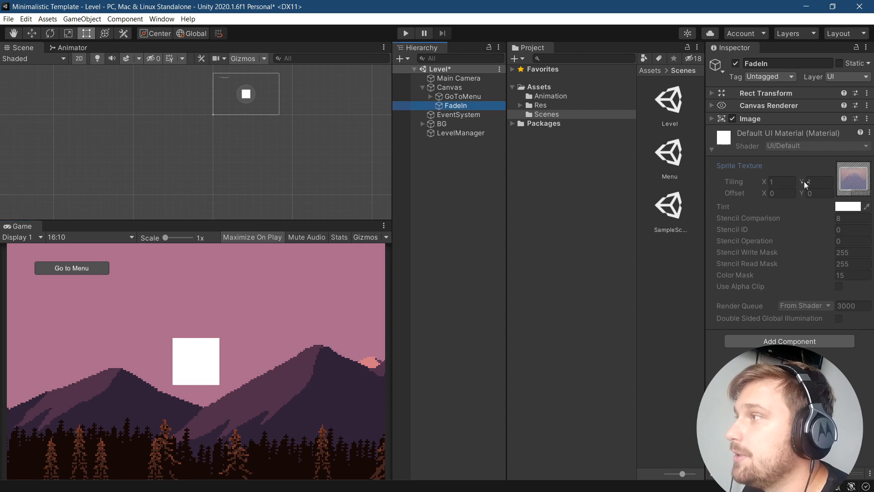
left_click(845, 213)
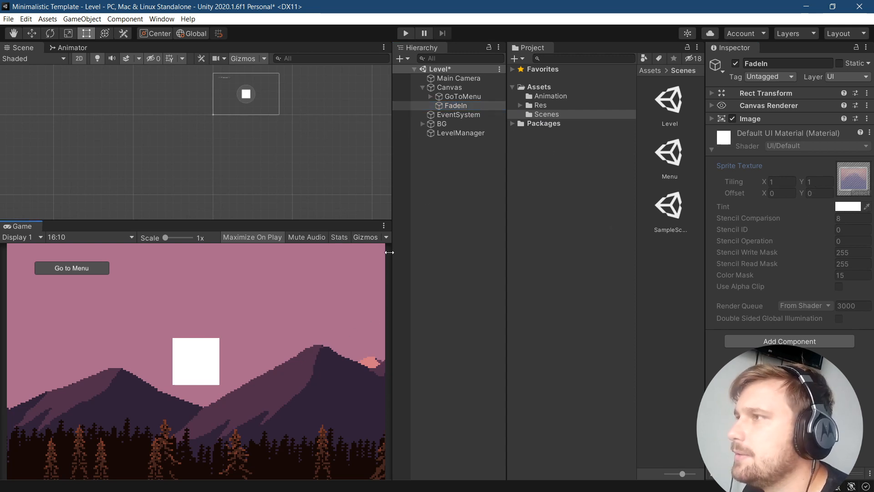
left_click(469, 97)
Set the FadeIn Image's Color to the dark purple sampled from the background mountains, collapsing the material settings.
left_click(480, 108)
left_click(712, 150)
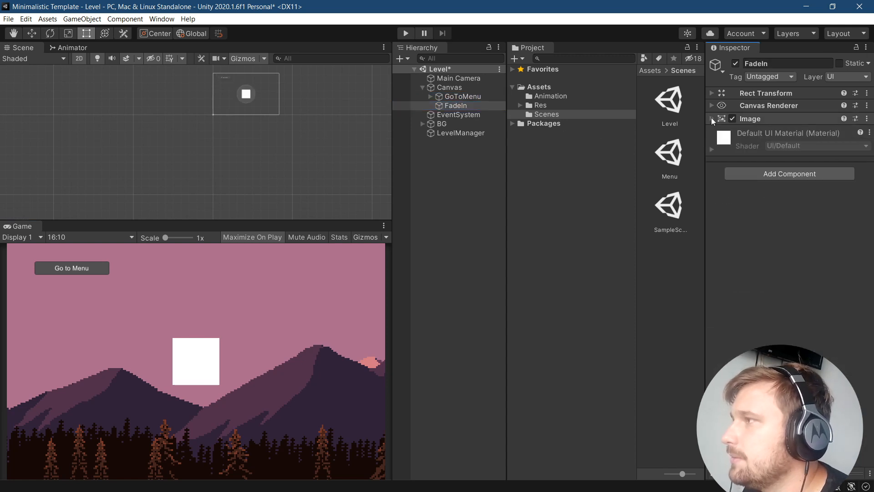
left_click(711, 118)
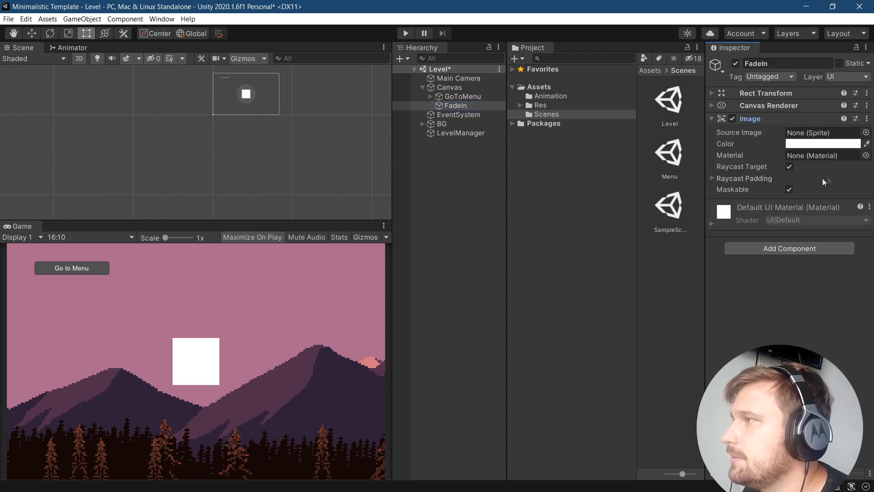
left_click(356, 378)
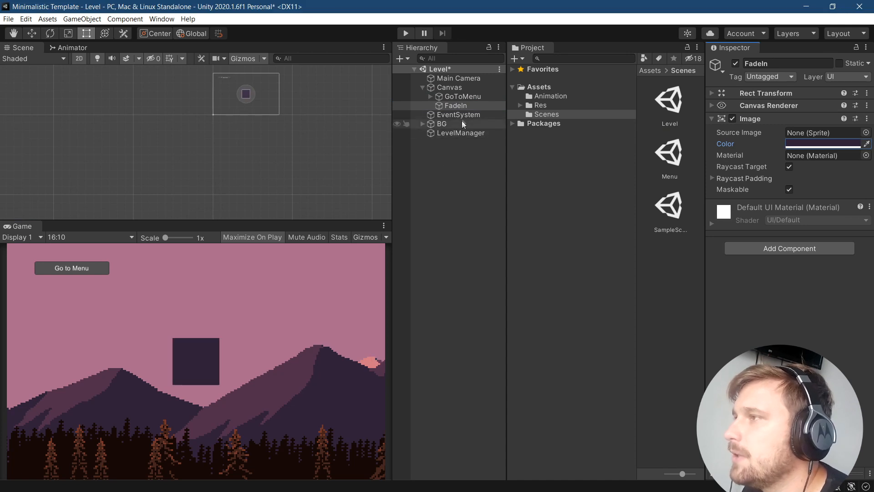
Create an animation clip named FadeIn_Level for the FadeIn object in Assets/Animation, and move the Animation window clear of the Scene and Game views.
left_click(462, 107)
left_click(163, 19)
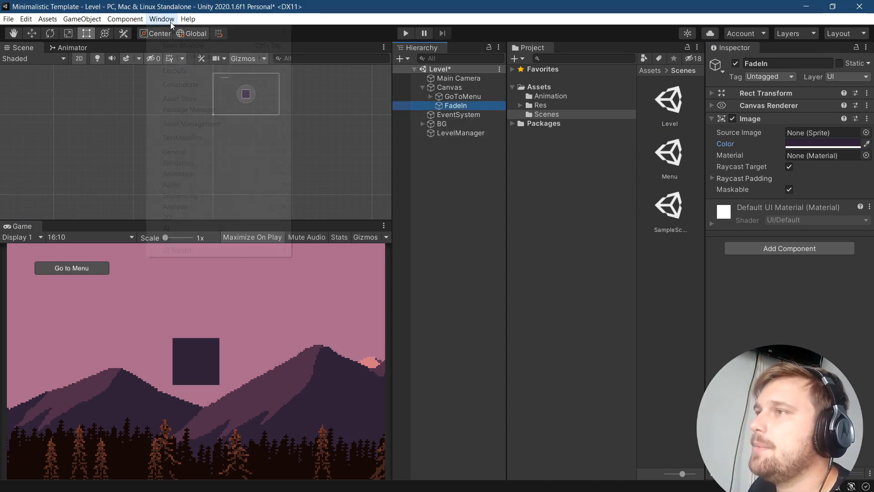
mouse_move(220, 172)
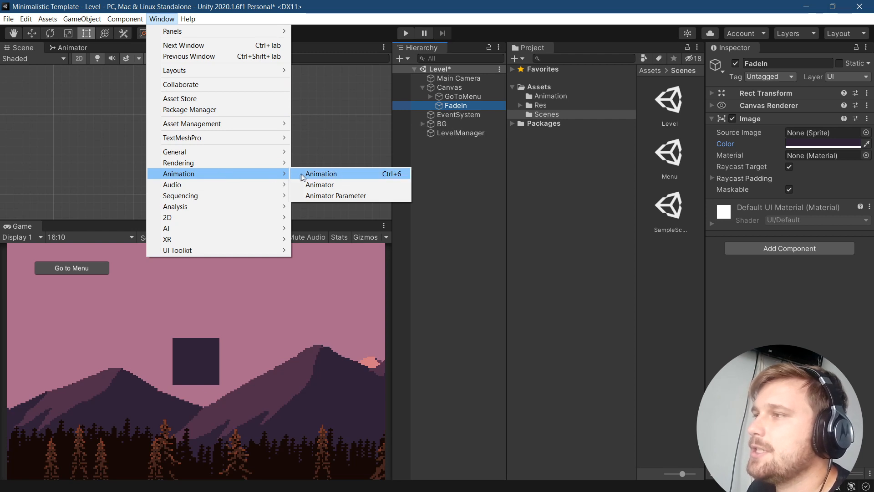
left_click(303, 174)
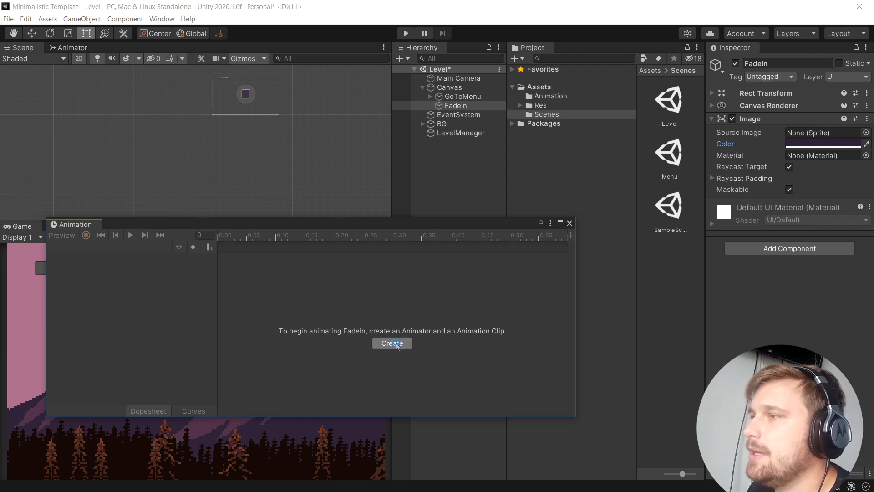
left_click(395, 342)
left_click(254, 51)
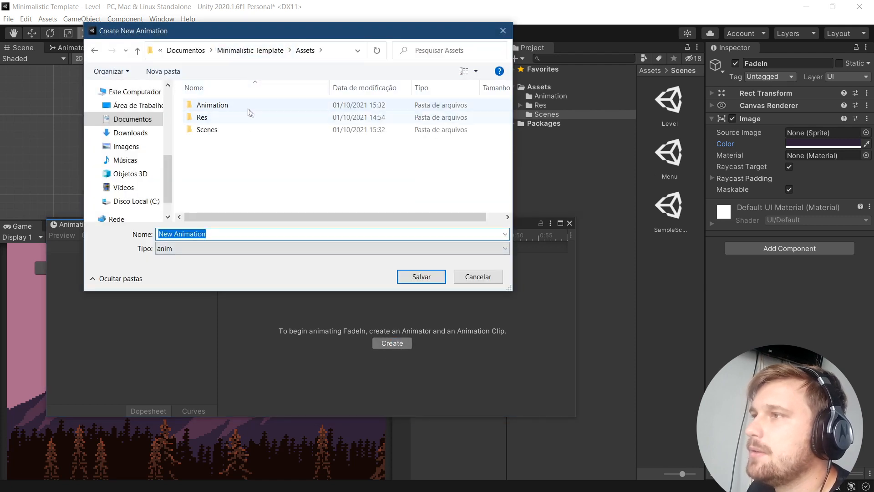
double_click(251, 105)
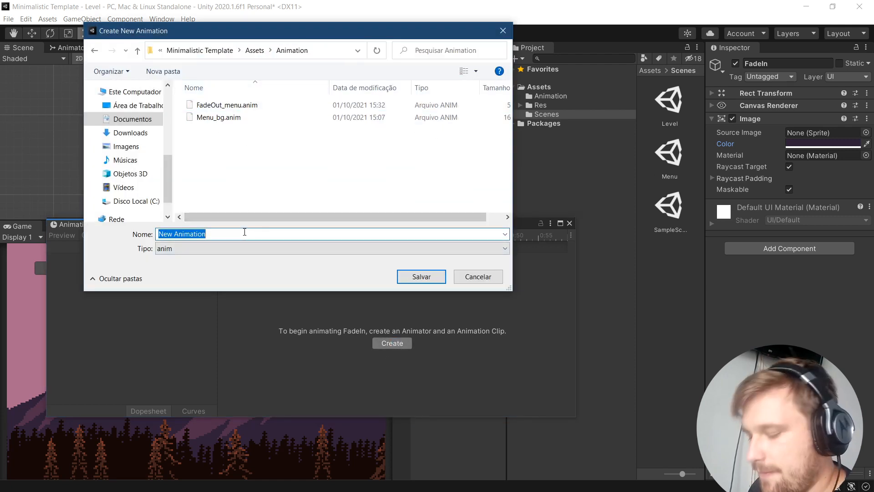
type("FadeIn_Level")
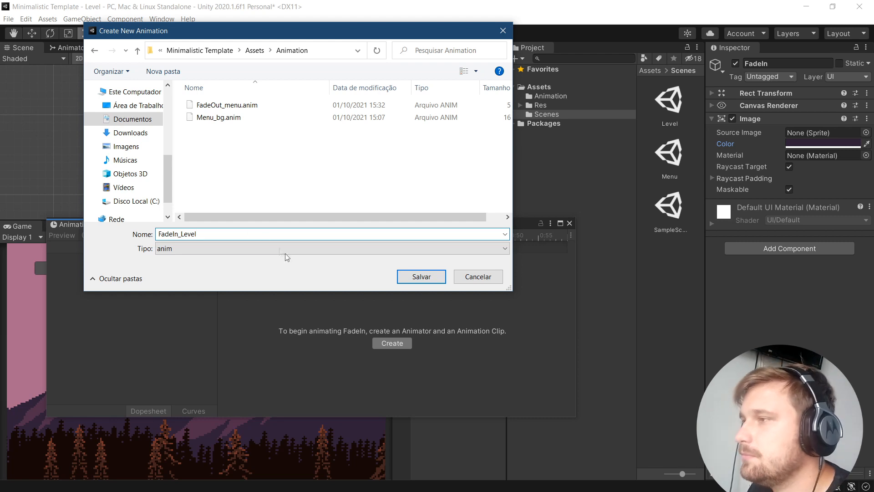
left_click(434, 276)
left_click_drag(410, 222, 546, 410)
Scale the FadeIn image up uniformly until it covers the whole Game view.
left_click(455, 105)
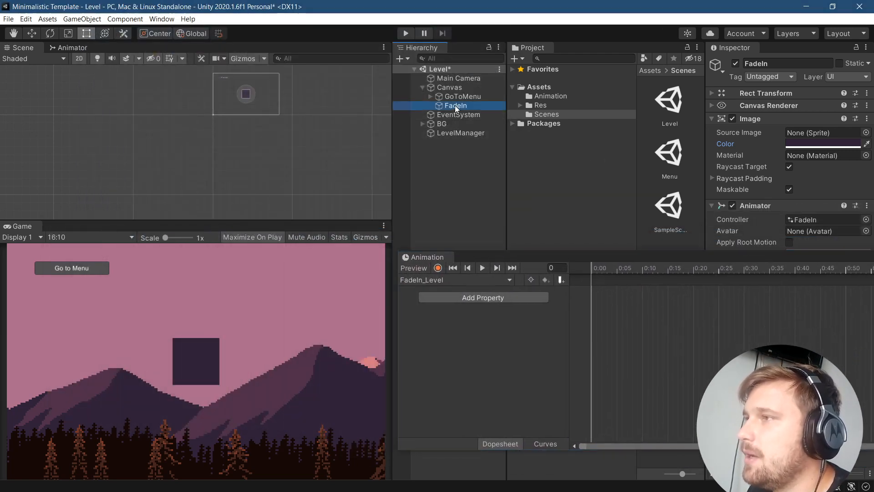
double_click(454, 105)
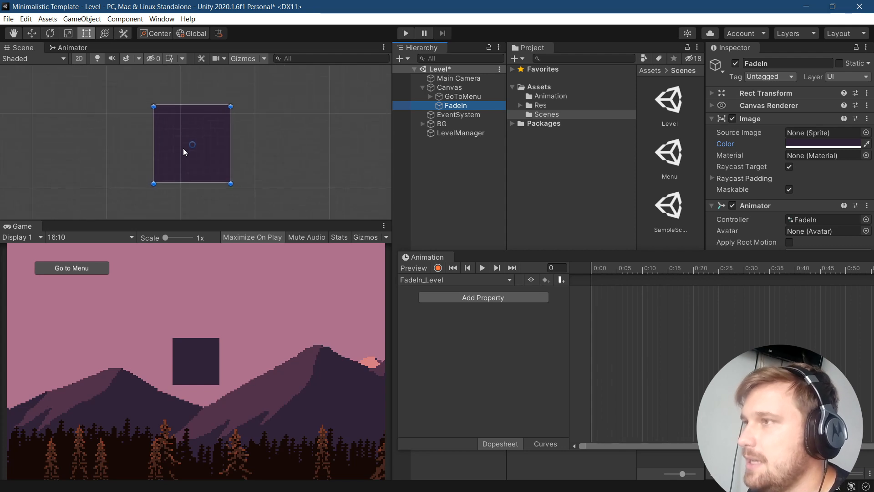
key("r")
left_click_drag(189, 146, 666, 68)
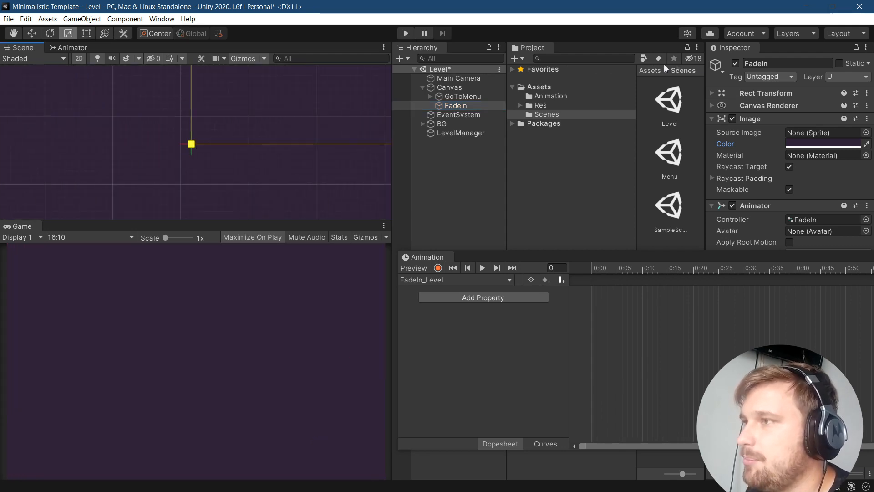
Frame the enlarged FadeIn image and rotate it to a diagonal tilt that still covers the whole canvas.
double_click(455, 105)
scroll(196, 144, "up", 1)
key("e")
left_click_drag(237, 130, 498, 245)
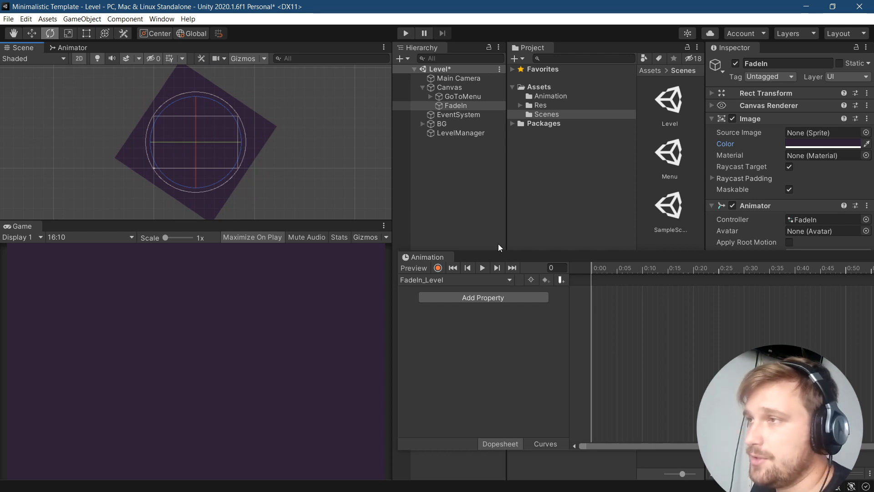
Start recording the FadeIn_Level clip and key the FadeIn image's position at frame 0 while it covers the canvas.
left_click(504, 295)
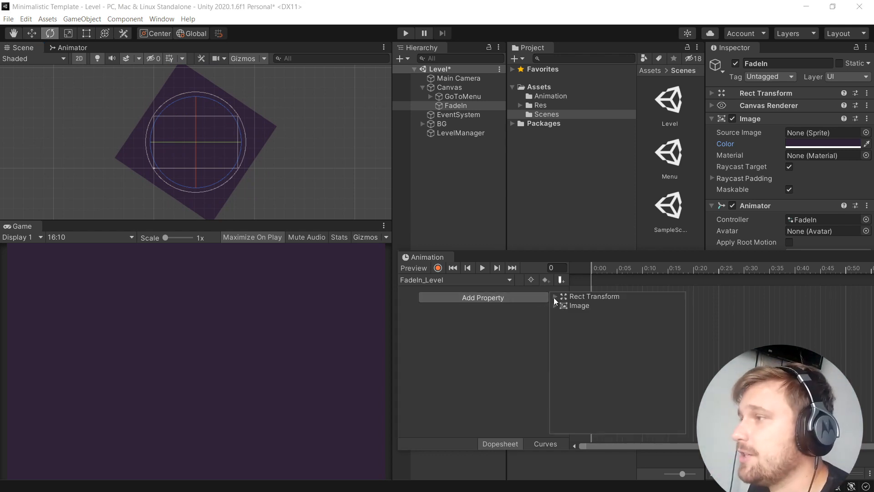
left_click(511, 329)
left_click(438, 269)
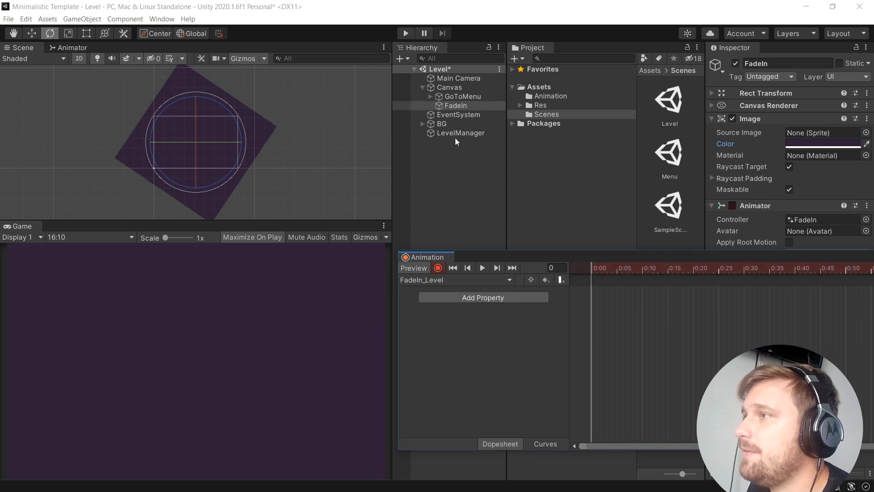
key("w")
left_click_drag(196, 117, 196, 115)
scroll(631, 296, "down", 3)
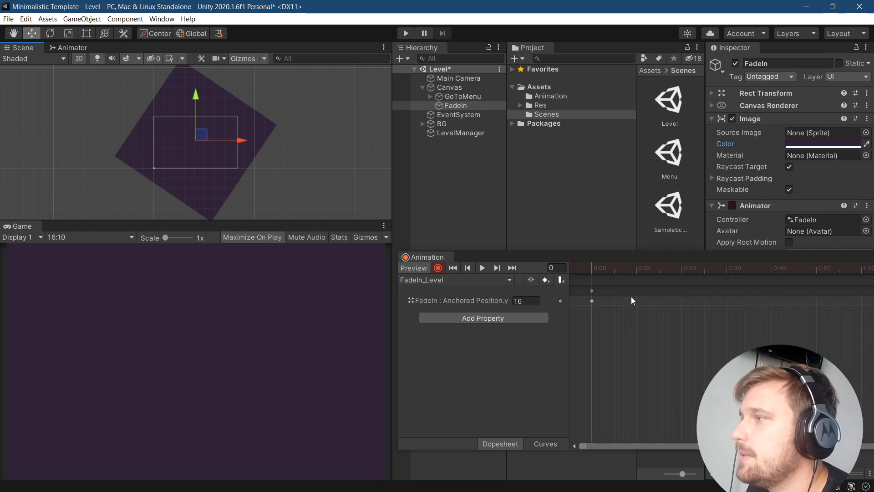
Key the FadeIn image at frame 30 moved diagonally up and left off the canvas, stop recording and preview the clip.
left_click(715, 270)
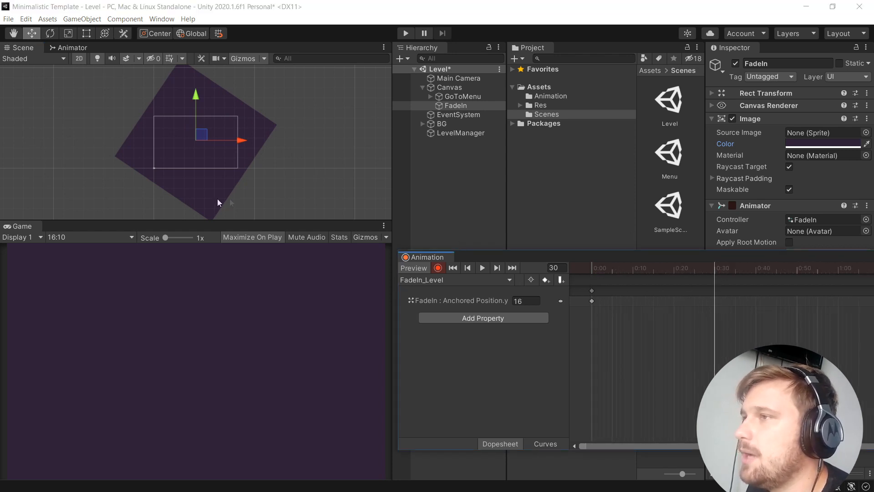
left_click_drag(198, 138, 109, 85)
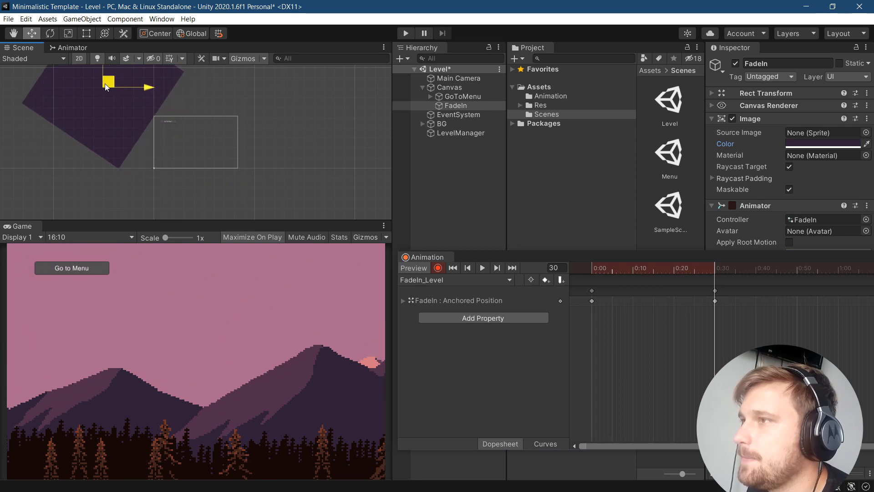
left_click(438, 268)
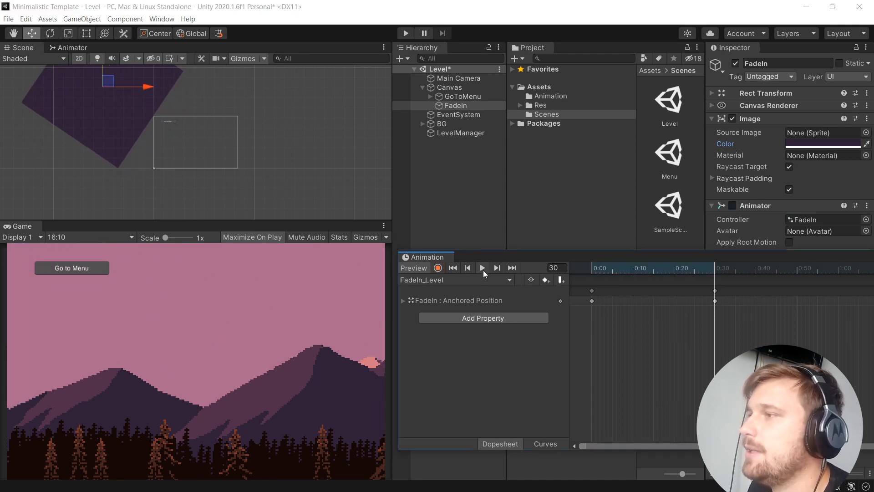
left_click(484, 268)
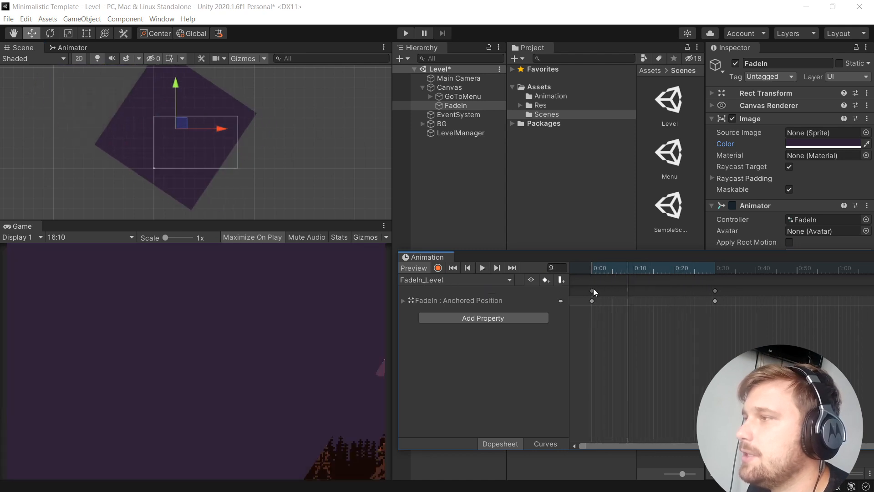
Rotate the FadeIn image further clockwise into a diamond at frame 0, checking its position at frame 30 and previewing the clip.
left_click(593, 290)
left_click(594, 269)
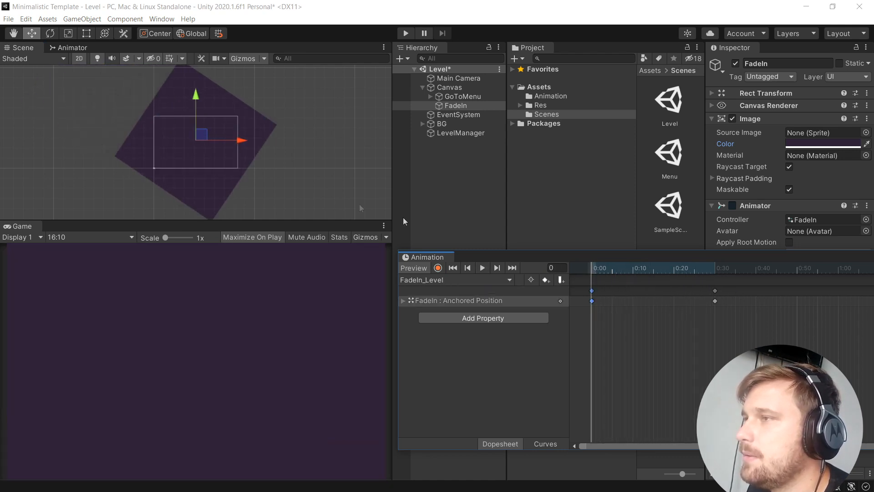
key("e")
left_click_drag(234, 119, 249, 135)
left_click(716, 273)
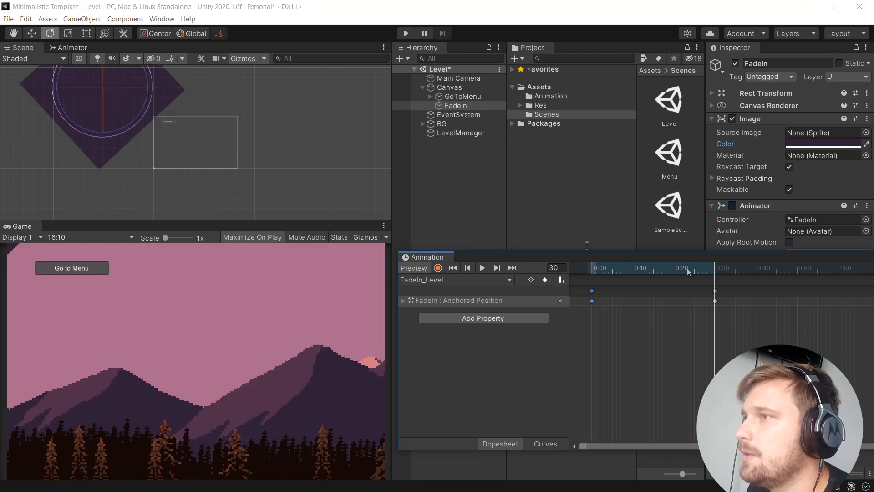
left_click(482, 271)
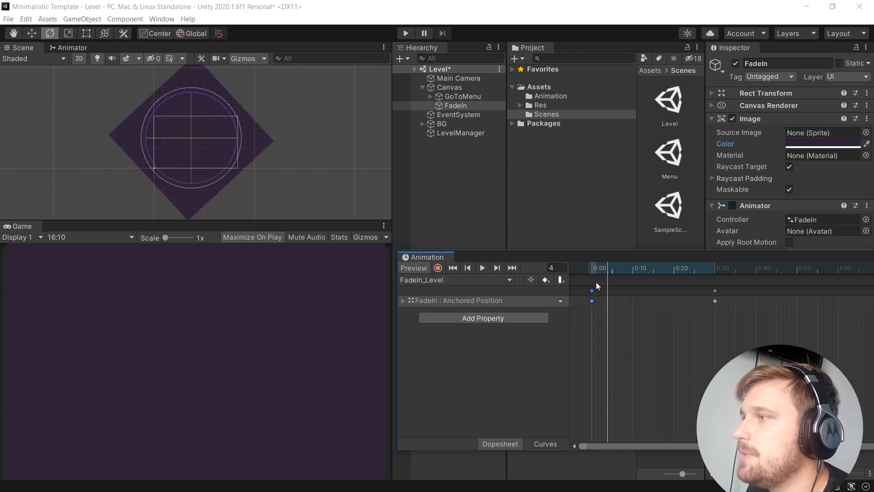
Scale the FadeIn image up to about twice its size at frame 0 and preview the animation.
left_click(592, 272)
key("w")
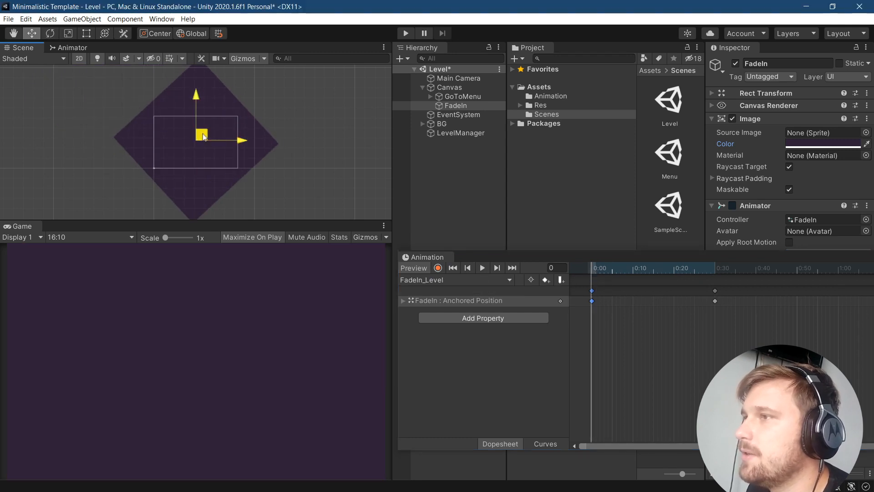
key("r")
left_click_drag(206, 130, 262, 133)
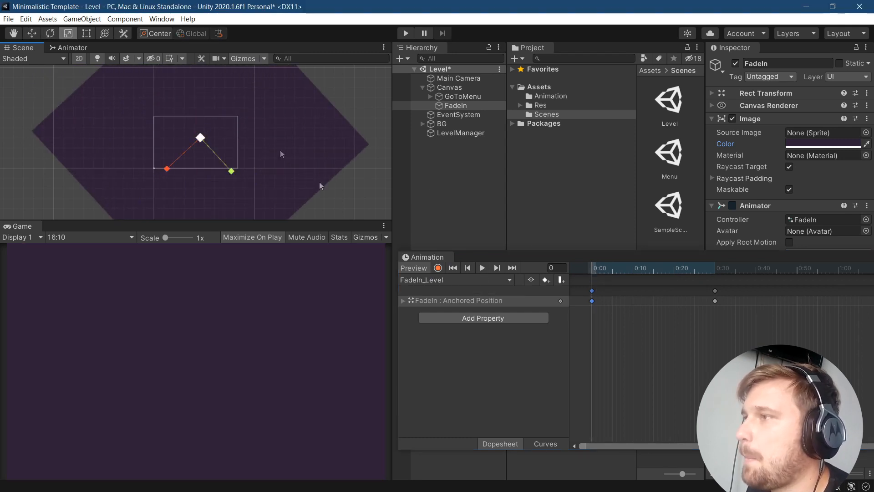
left_click(482, 268)
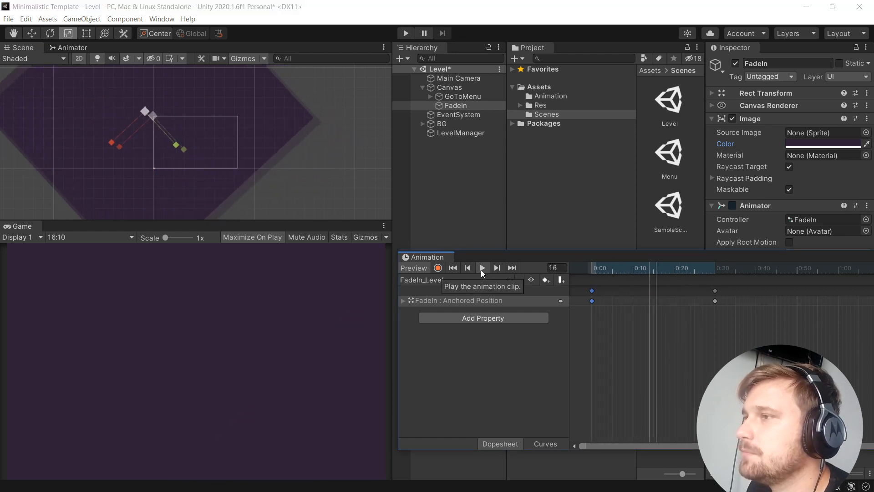
Re-record the frame 30 keyframe with the enlarged FadeIn image moved farther up and left, fully clear of the canvas, and preview it.
left_click(718, 270)
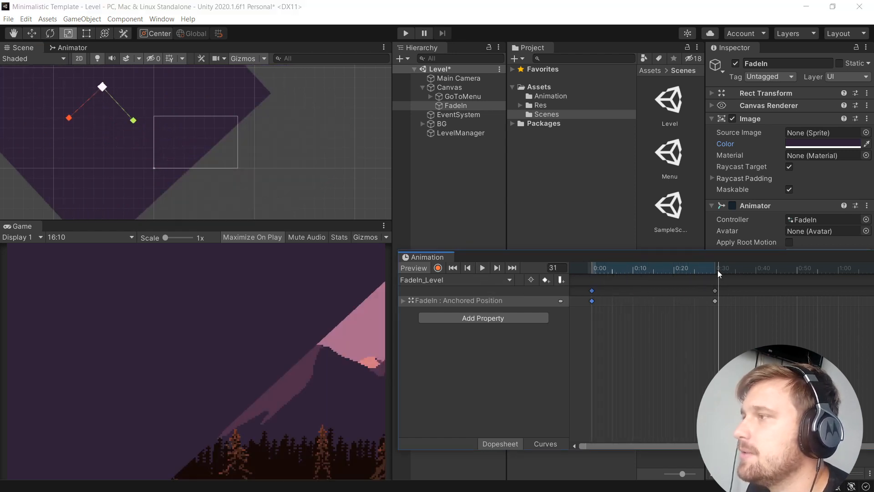
left_click(437, 268)
key("w")
left_click_drag(110, 88, 64, 36)
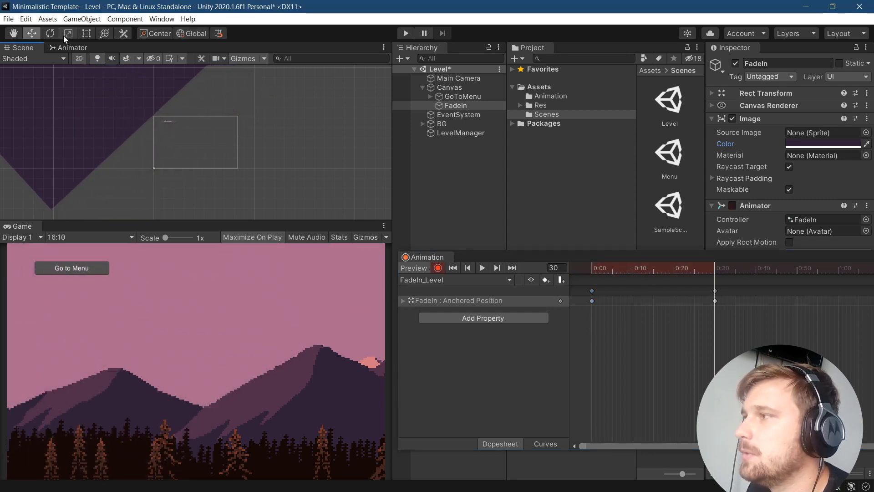
left_click(481, 269)
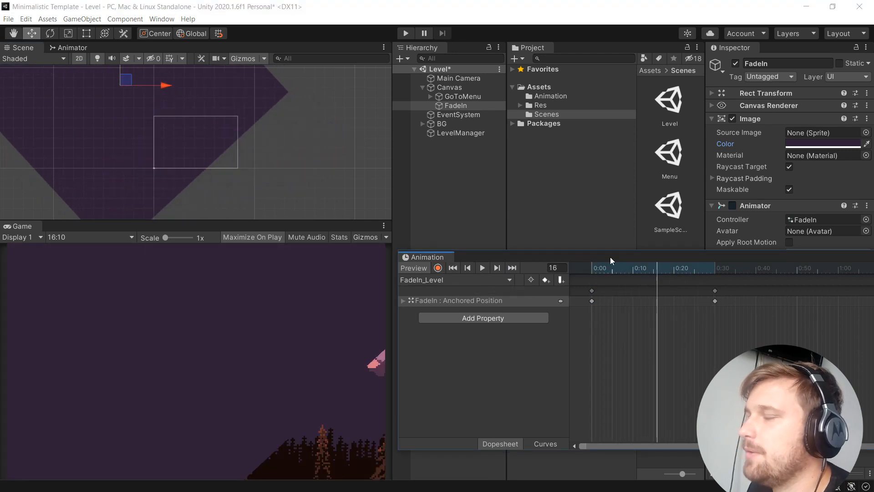
Close the Animation window, turn off Loop Time on the FadeIn_Level clip in Assets/Animation, and save the Level scene.
left_click_drag(610, 258, 499, 246)
left_click(813, 246)
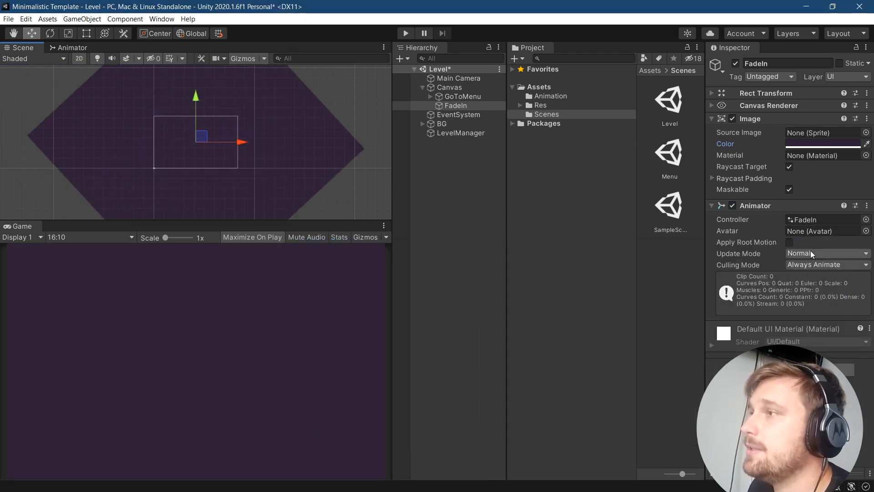
left_click(552, 96)
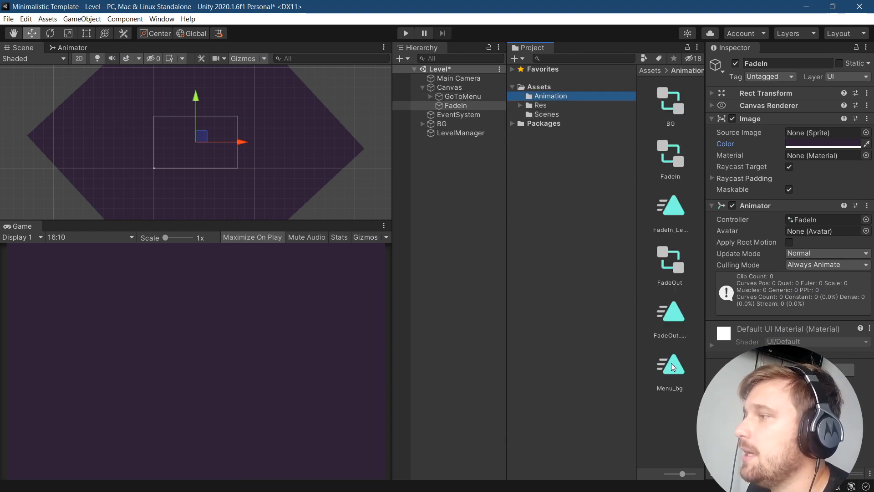
left_click(669, 212)
left_click(789, 102)
key("ctrl+s")
Play-test the Level scene to check its fade-in, and stop the playback.
left_click(408, 36)
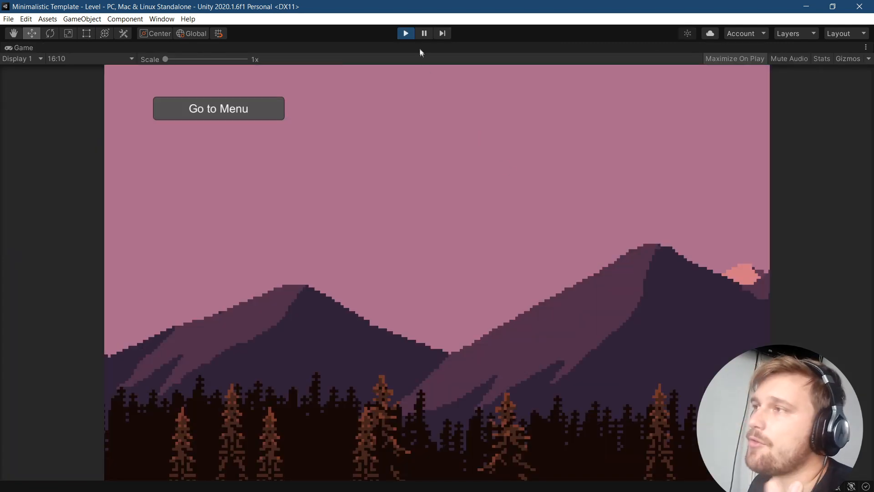
left_click(406, 33)
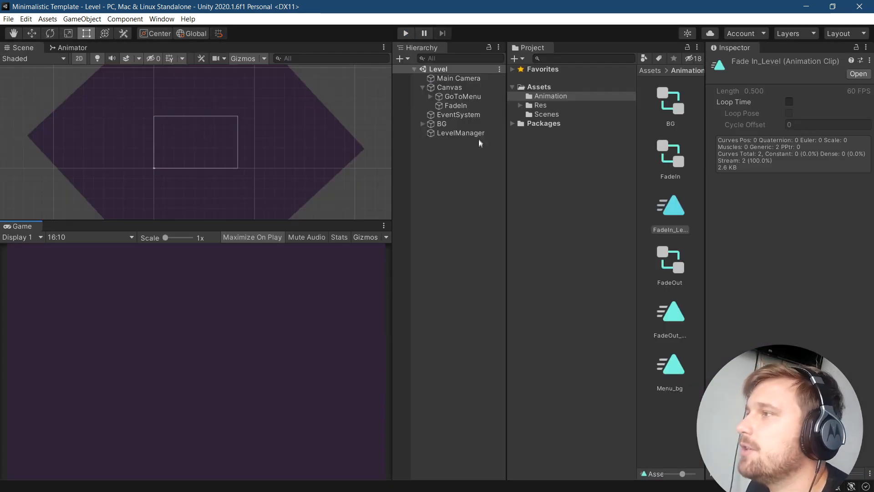
Open the Menu scene from Assets/Scenes and play-test the transition into the Level scene, restarting play mode from the menu.
left_click(543, 90)
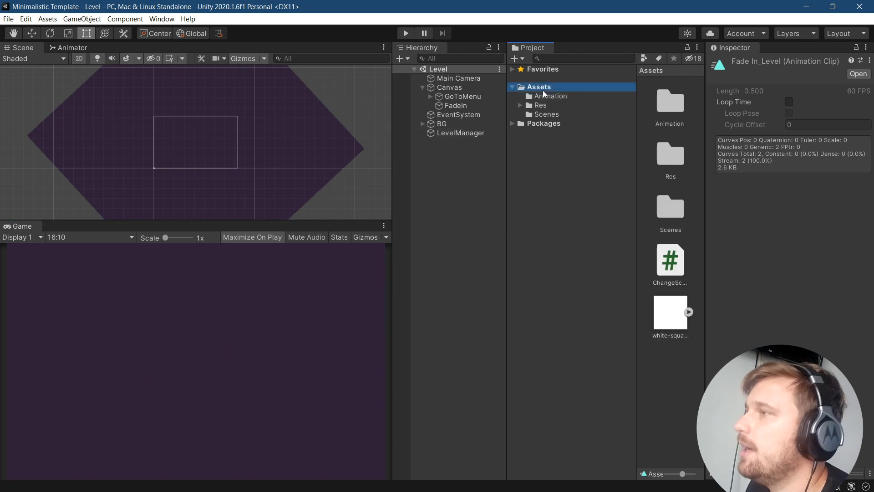
left_click(556, 113)
double_click(668, 162)
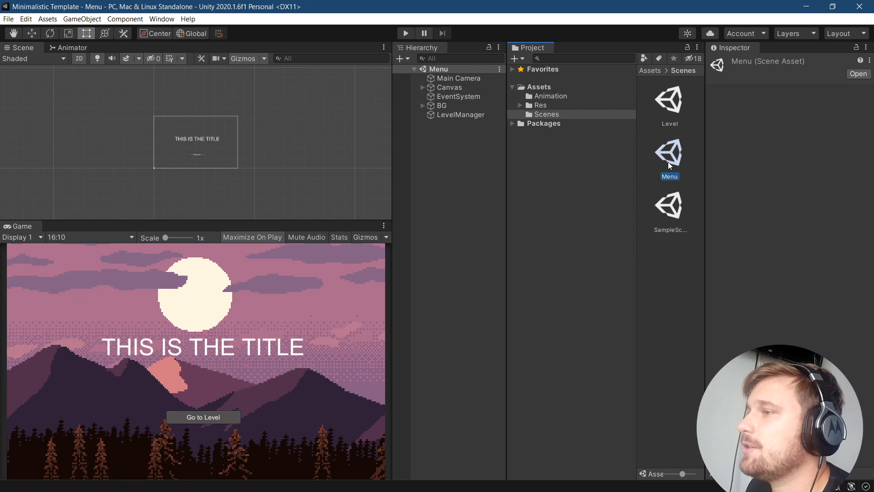
left_click(406, 34)
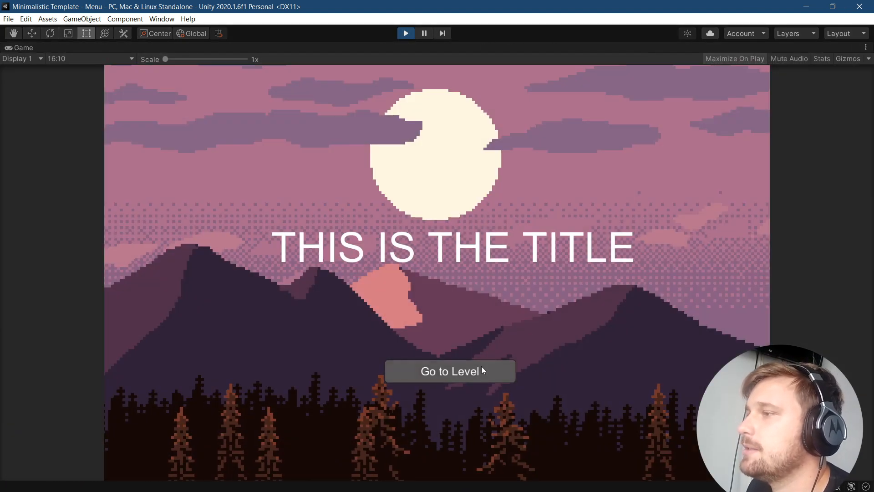
left_click(482, 371)
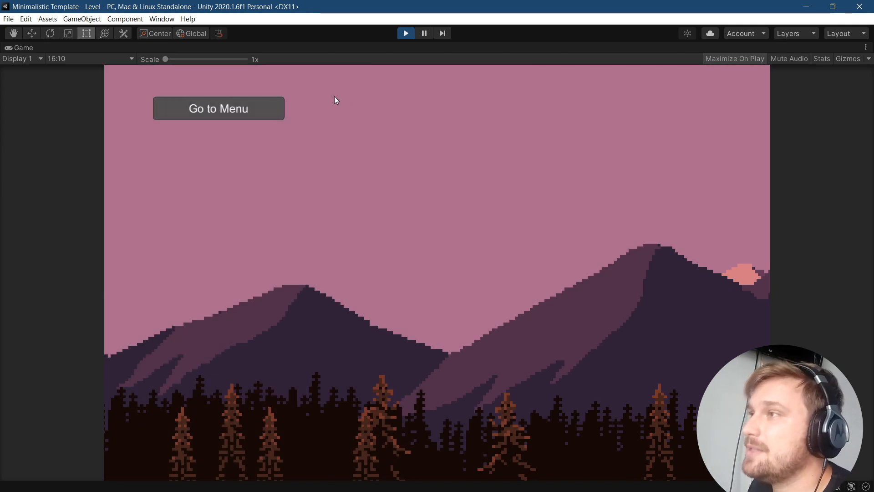
left_click(405, 33)
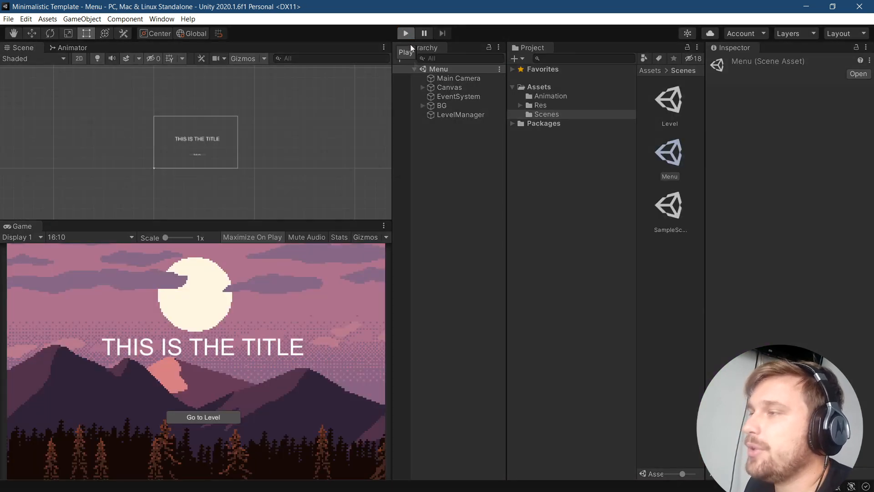
key("ctrl+p")
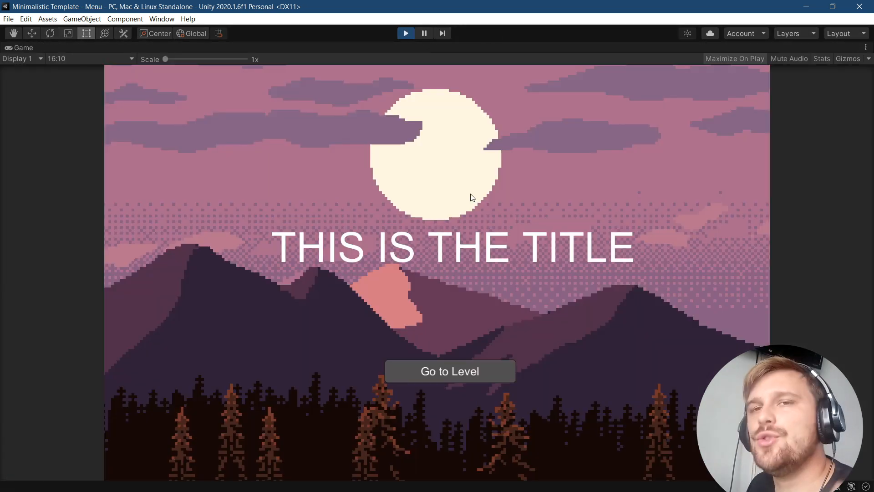